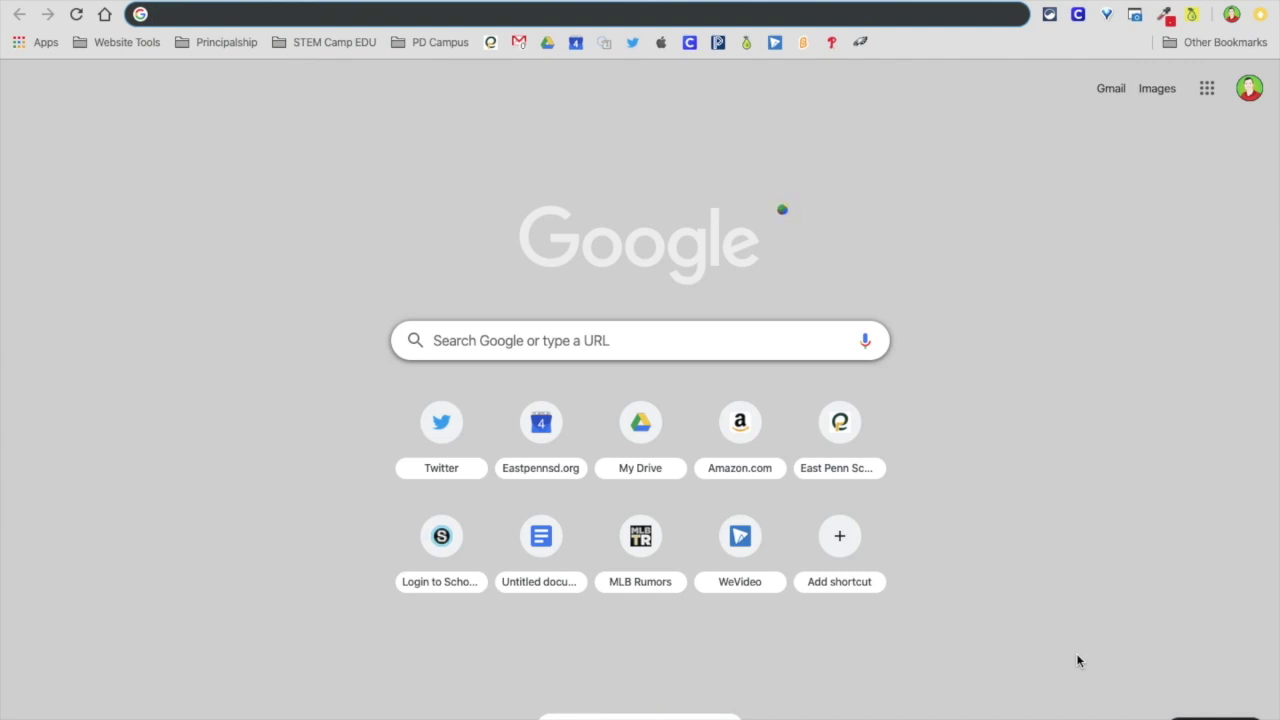
Go from arvr.google.com to Tour Creator and start a new tour
text(vr.google.com)
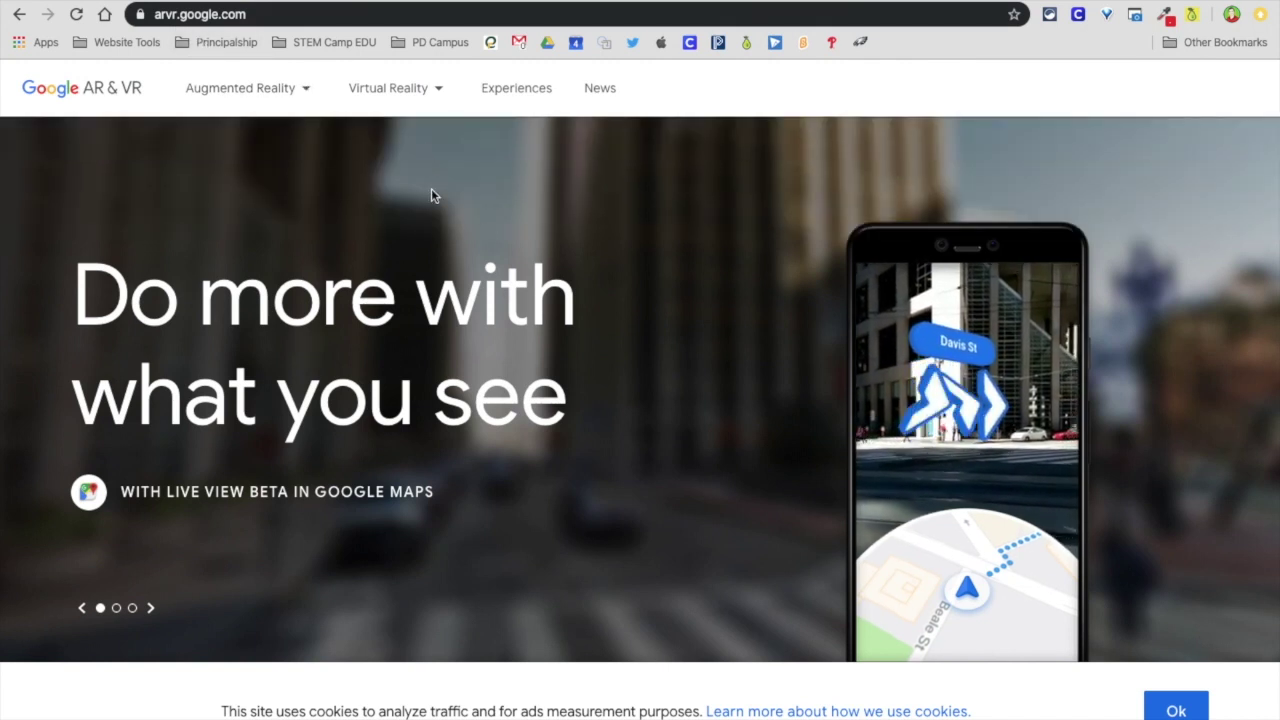
mouse_move(422, 88)
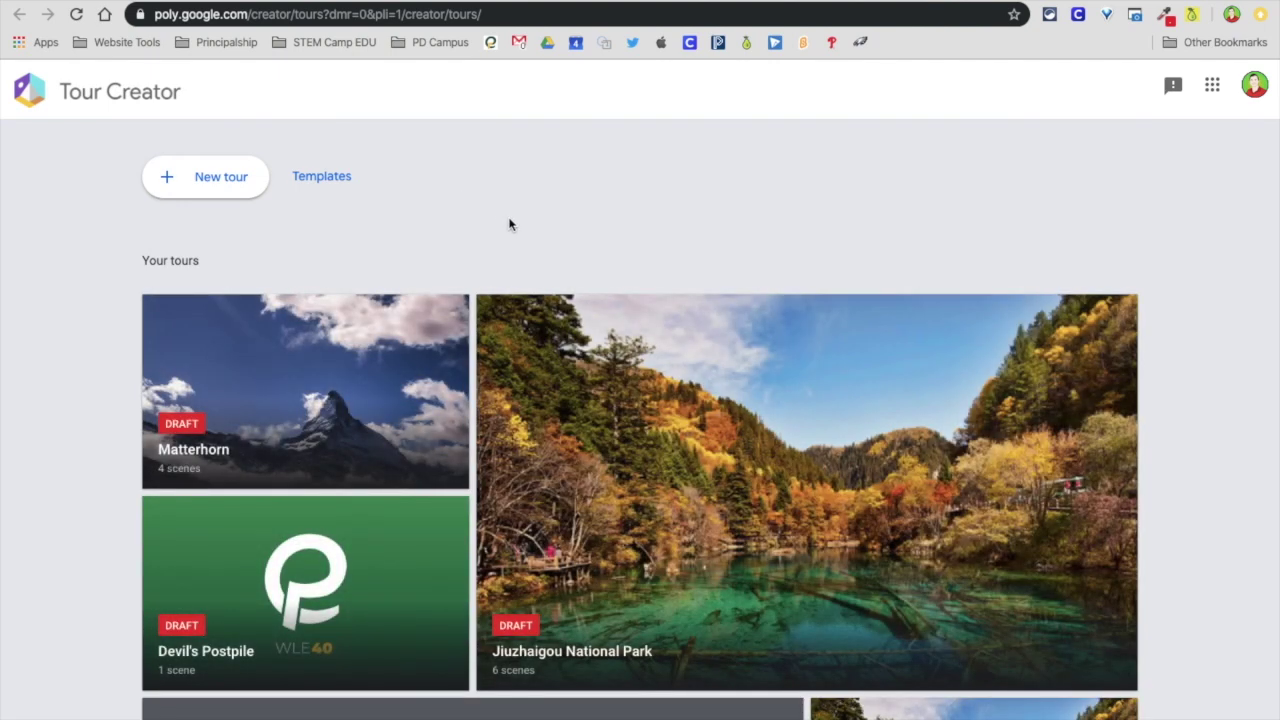
click(220, 180)
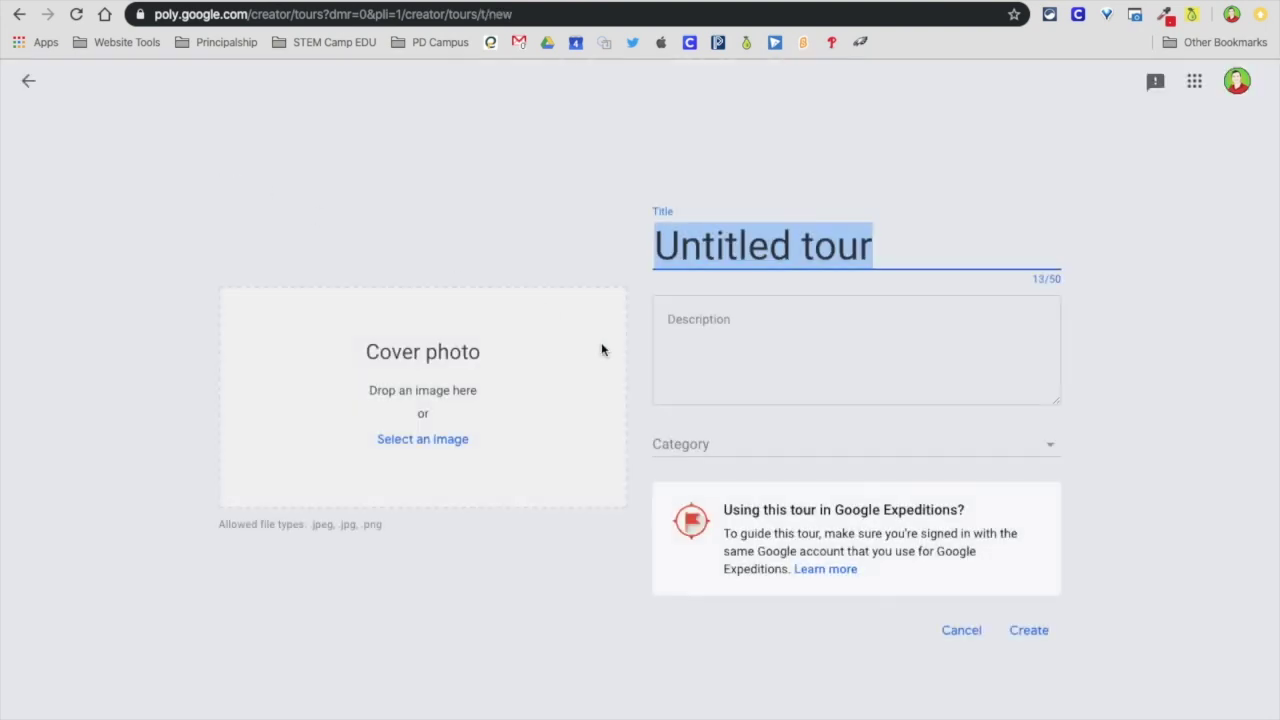
Replace 'Untitled tour' with the title 'Matterhorn' and bring up the Landforms Research Guide
triple_click(808, 247)
text(atte)
key(BackSpace)
key(BackSpace)
key(BackSpace)
key(BackSpace)
text(M)
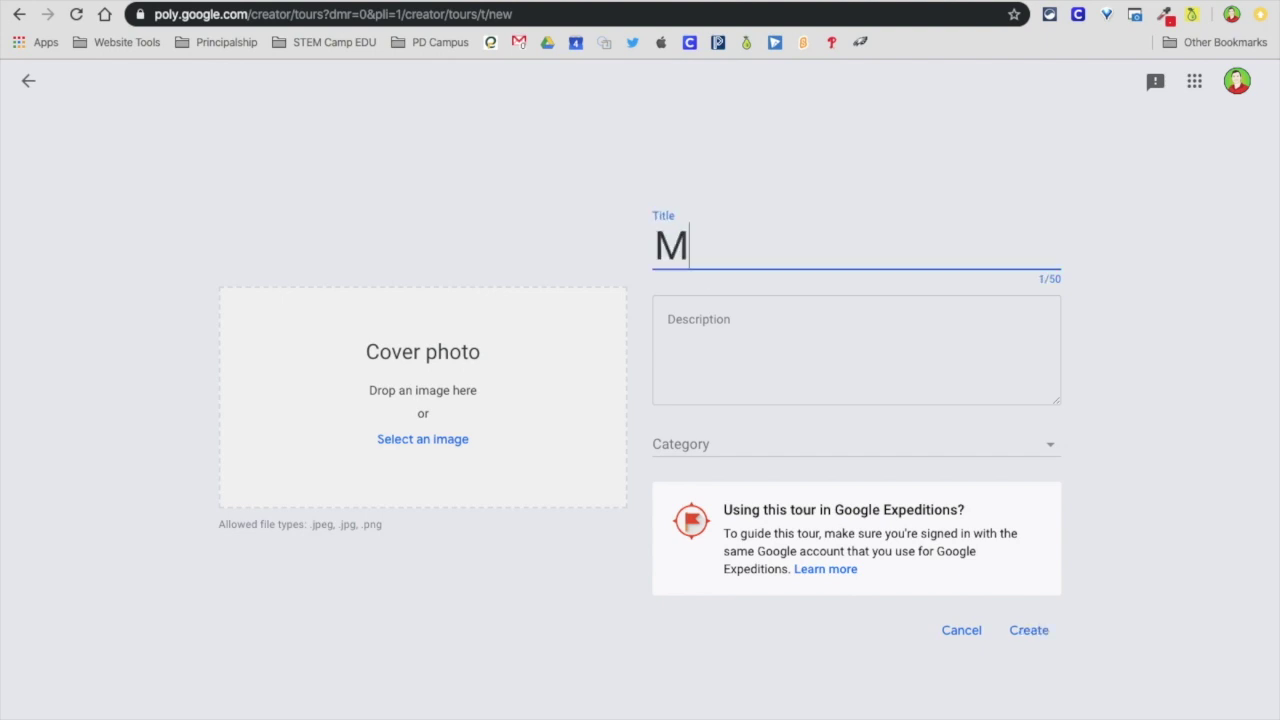
text(atterhorn)
click(866, 334)
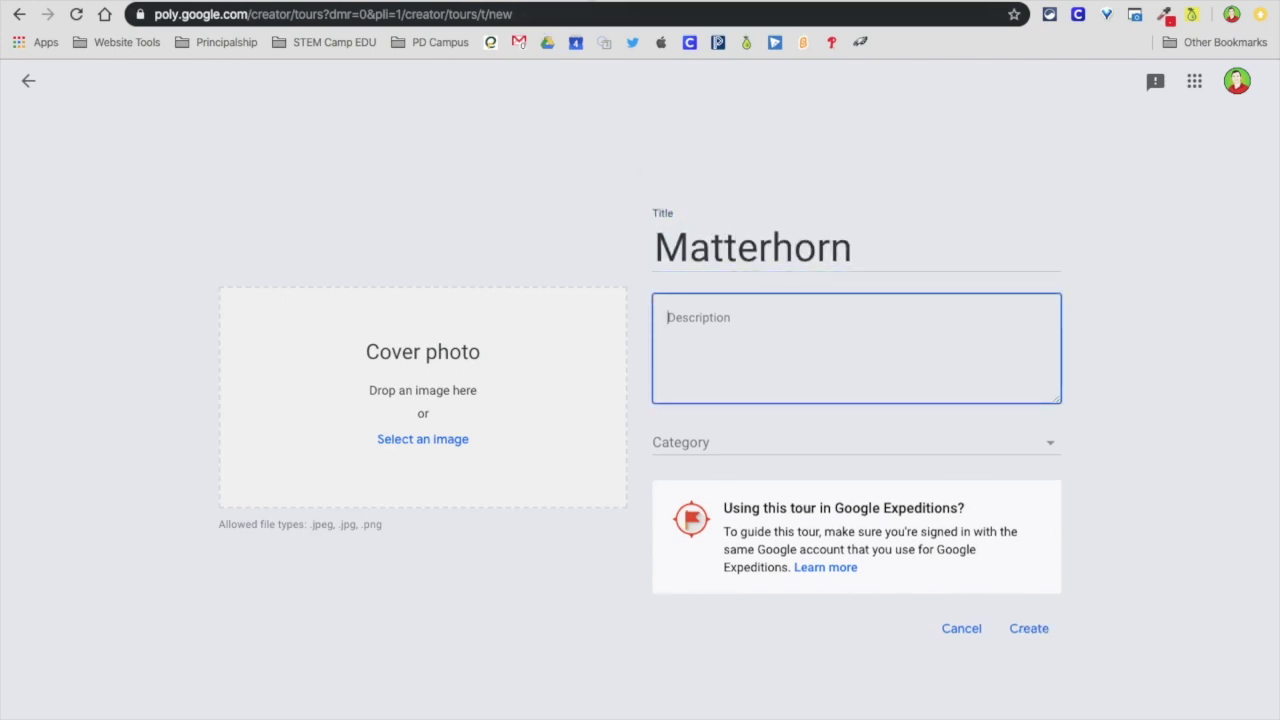
click(578, 3)
Copy the guide's Matterhorn Location sentence into the tour description
scroll(467, 316, up, 3)
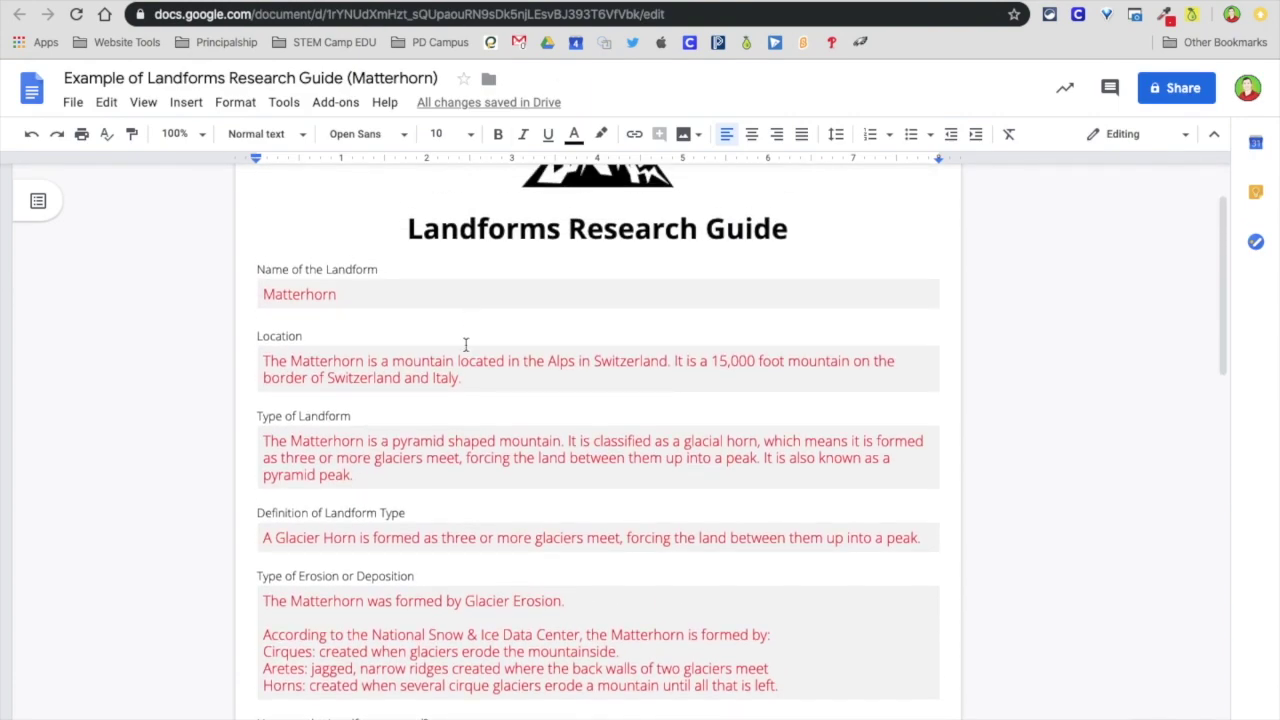
drag(481, 377, 260, 362)
key(ctrl+c)
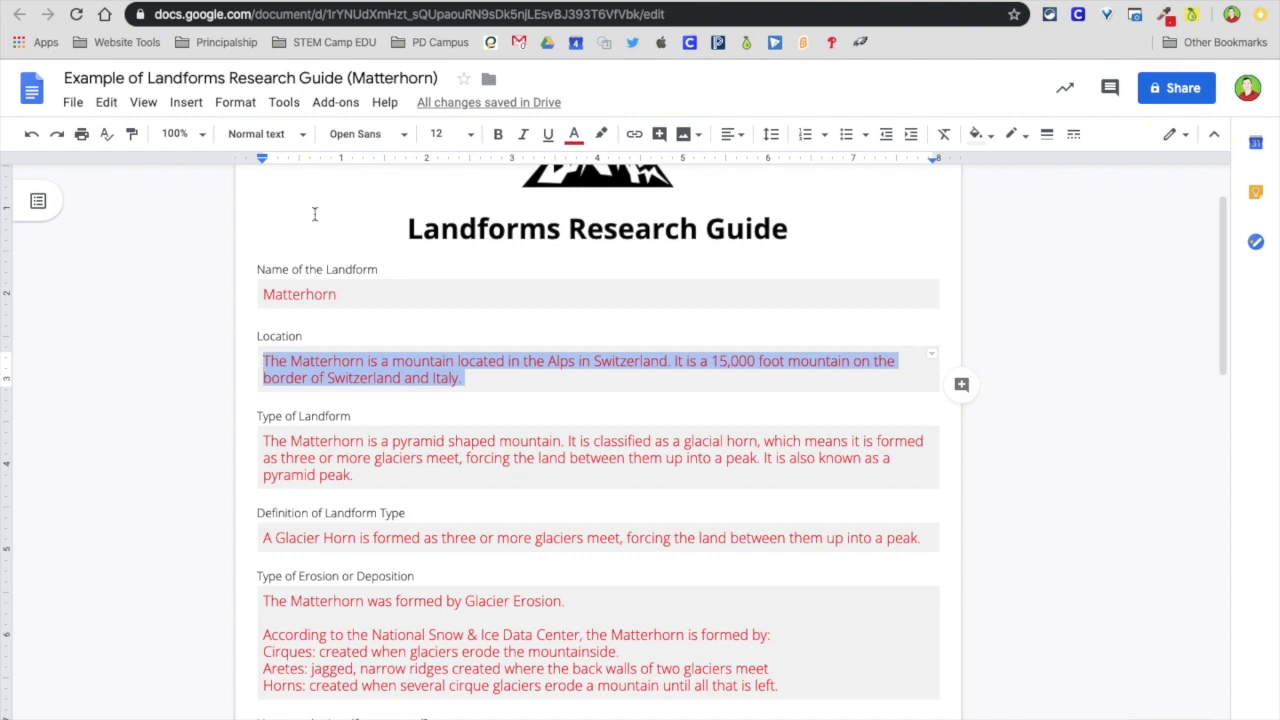
click(413, 5)
key(ctrl+v)
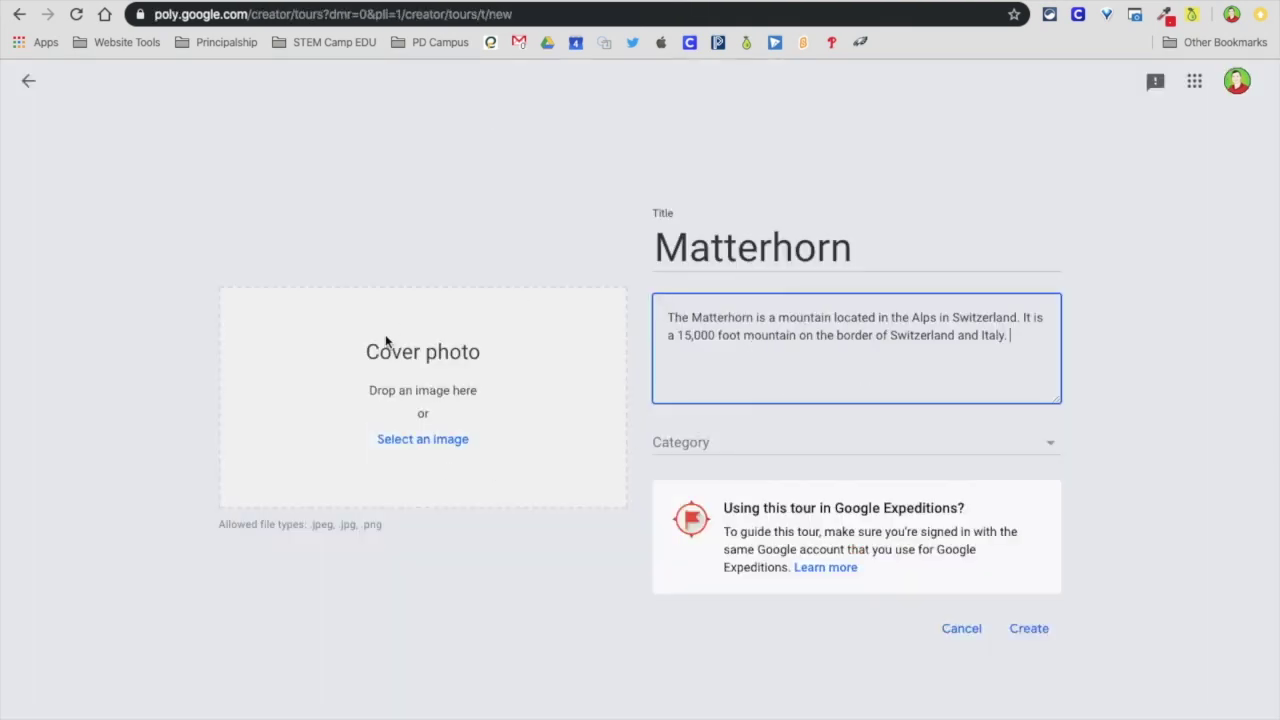
Set the tour category to Science
click(727, 443)
scroll(809, 397, down, 5)
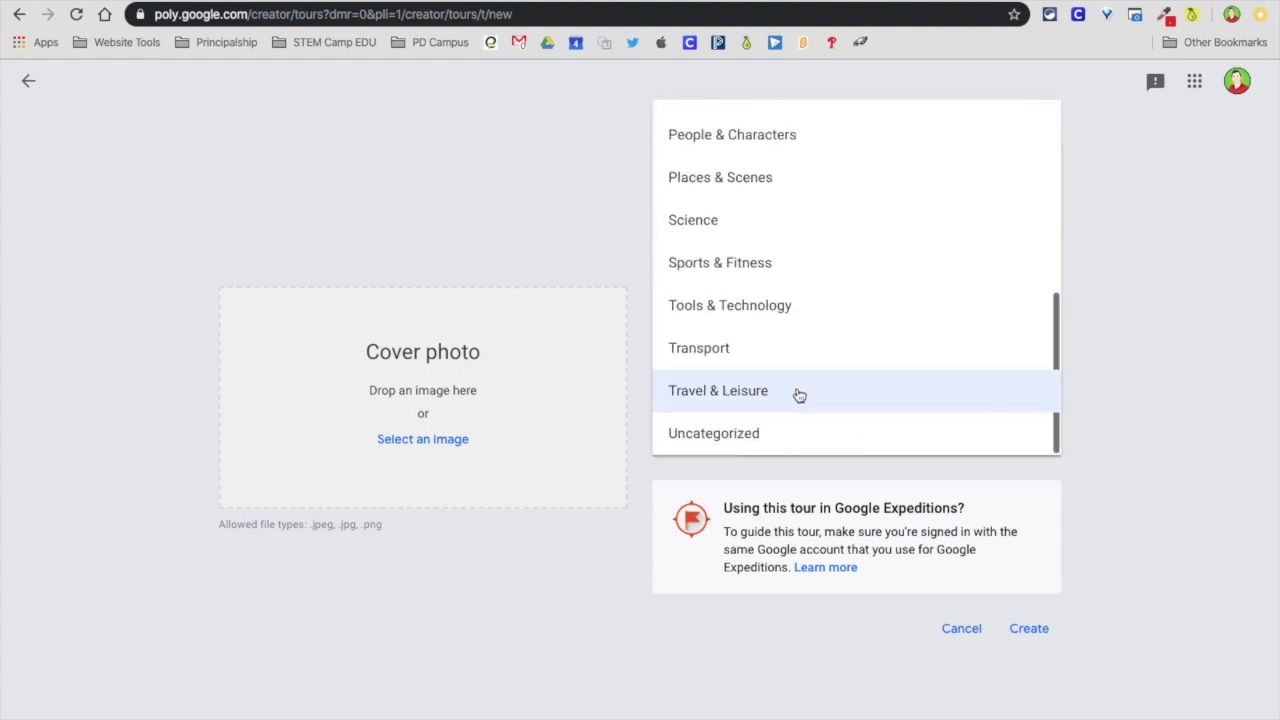
click(716, 232)
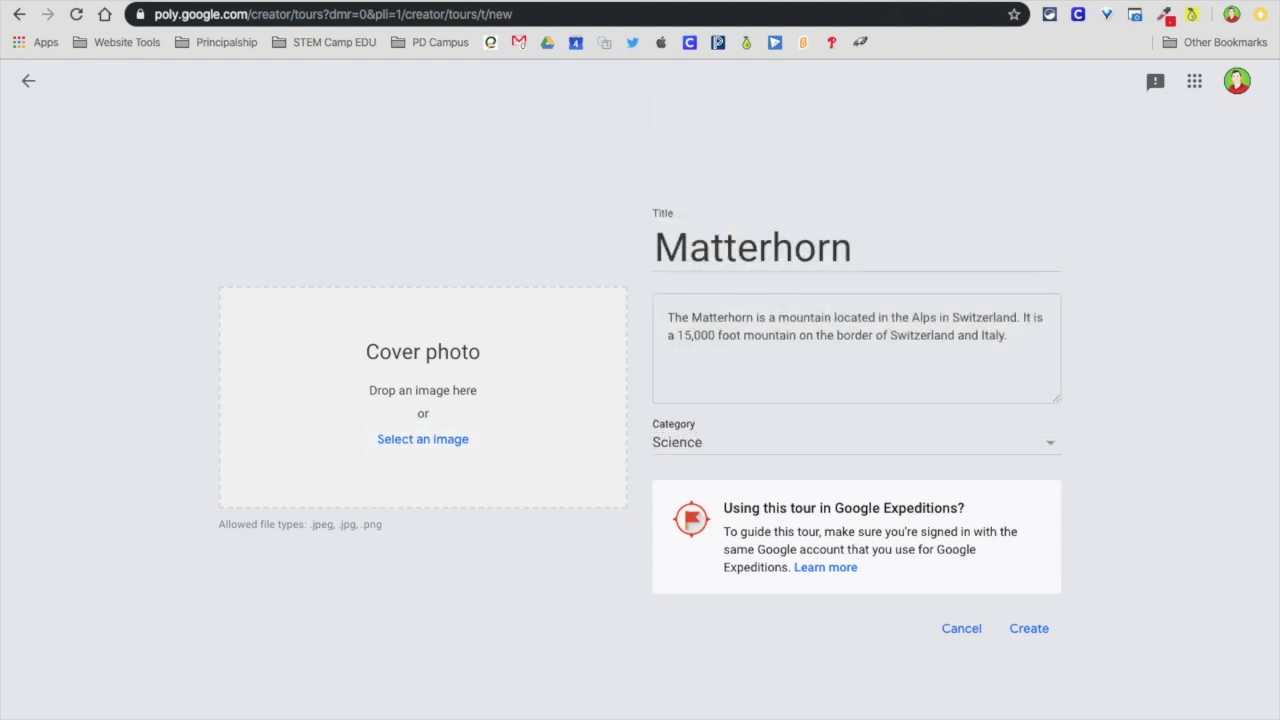
key(ctrl+Tab)
Search Unsplash for 'Matterhorn' and download the snow-covered mountain daytime photo
click(478, 456)
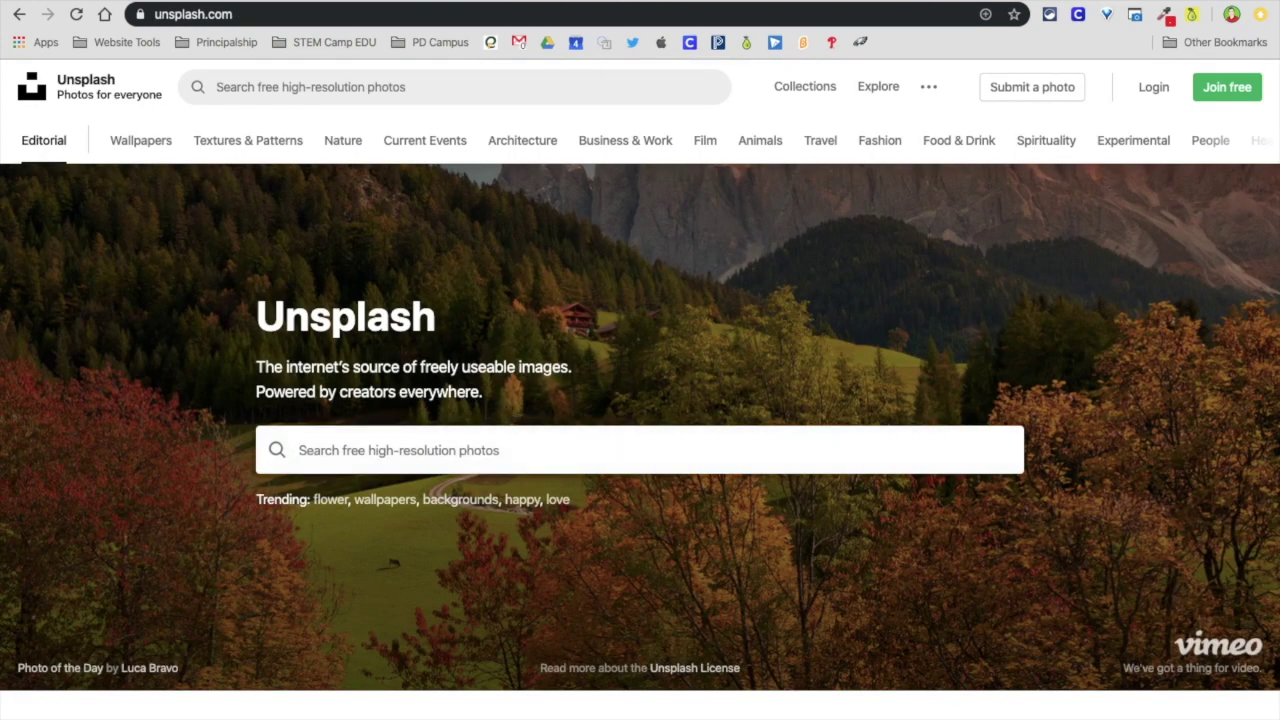
text(Matterhorn)
key(Return)
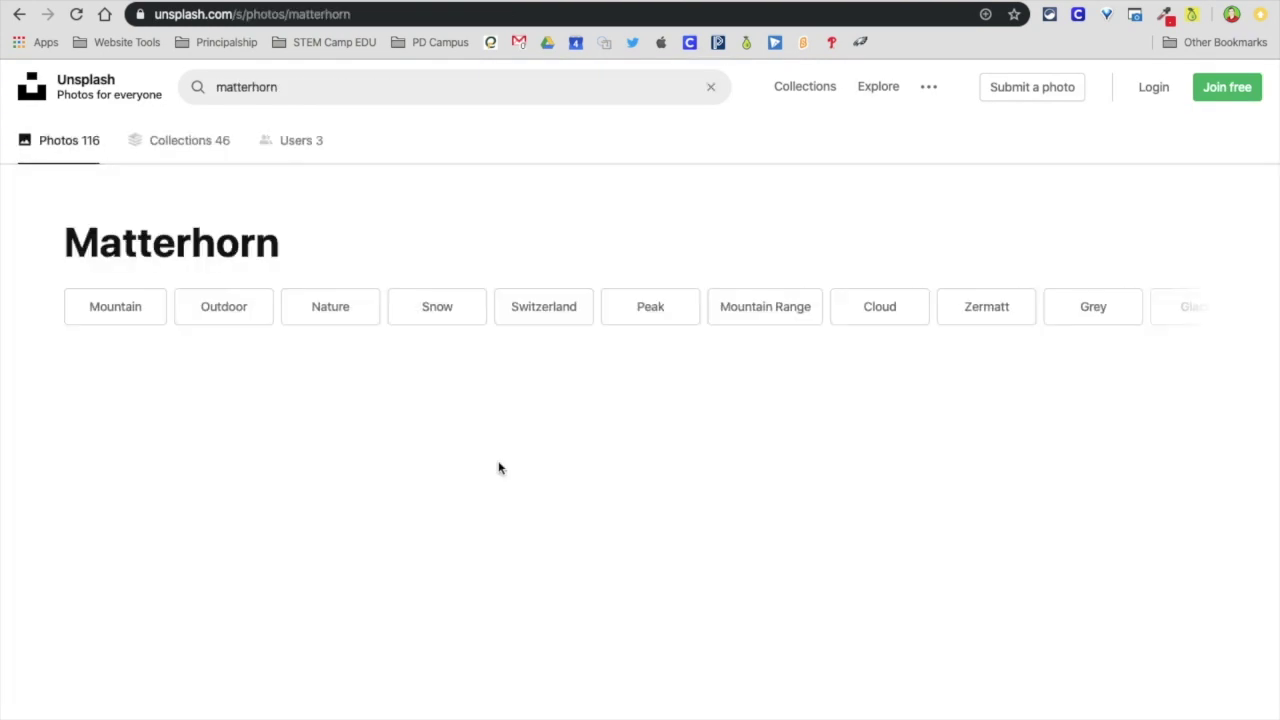
scroll(531, 446, down, 3)
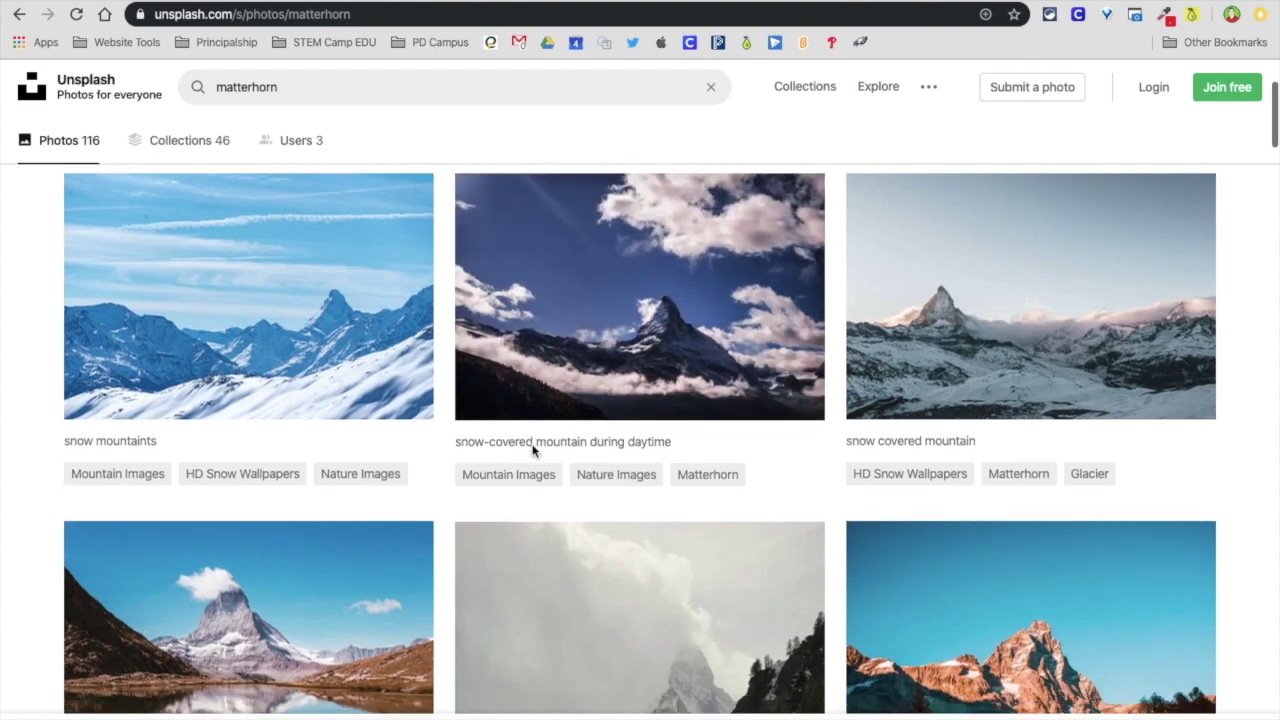
click(655, 302)
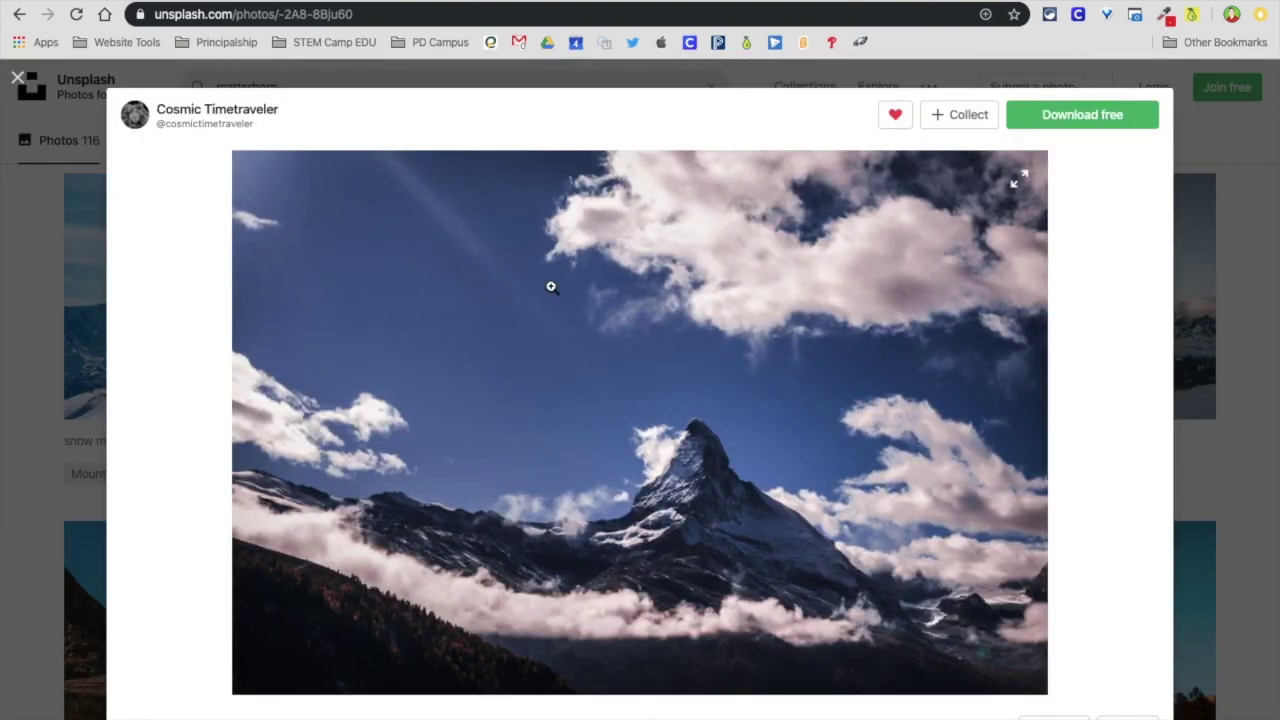
scroll(577, 520, down, 1)
scroll(577, 520, up, 1)
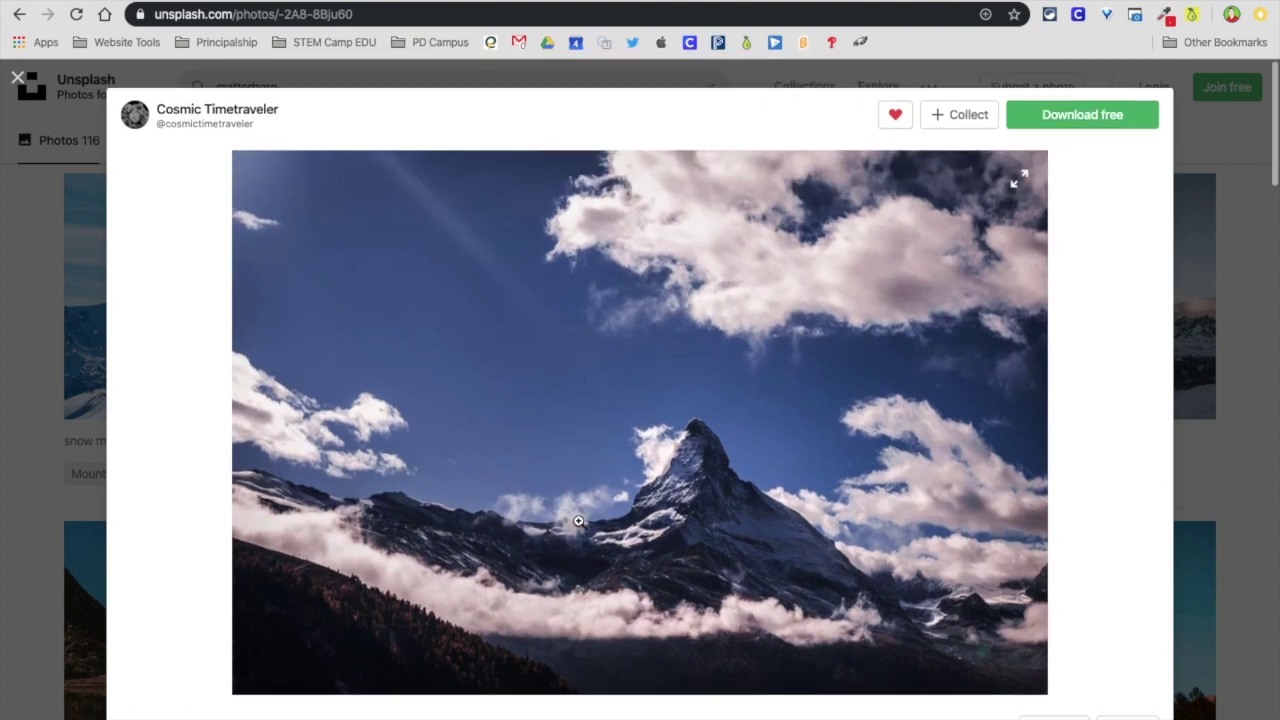
click(1070, 117)
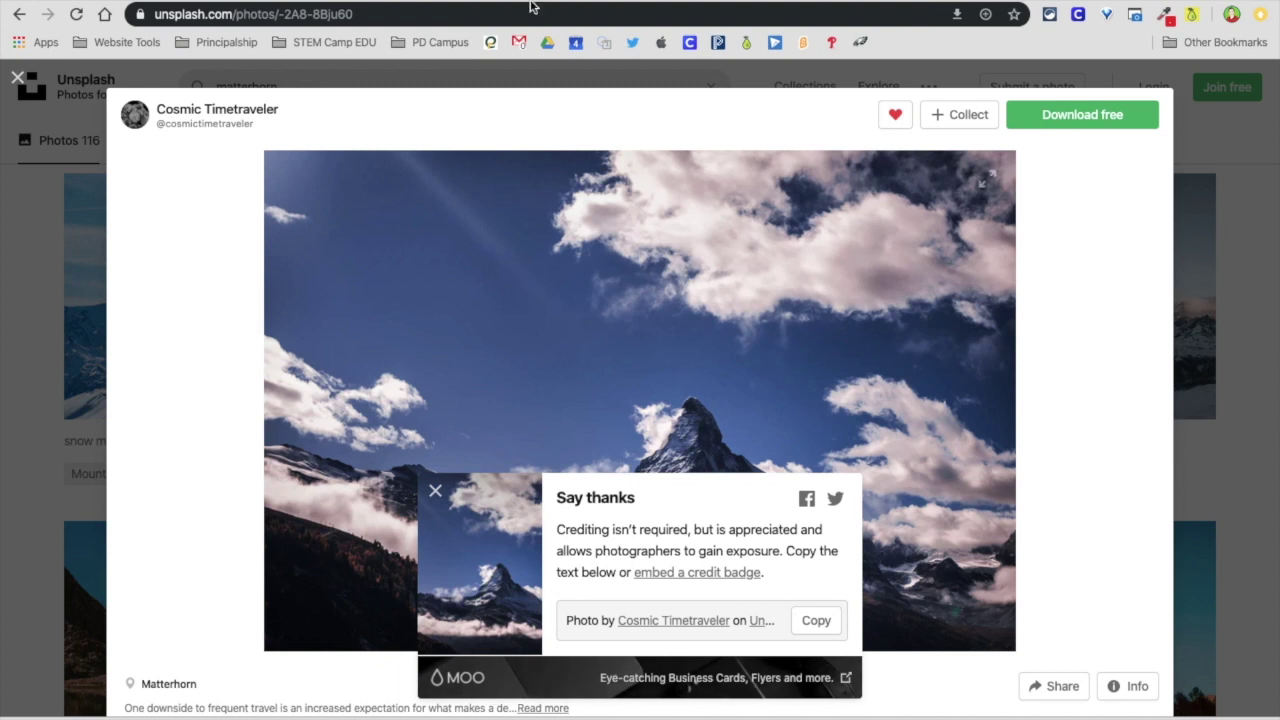
Use the downloaded Matterhorn photo as the cover photo and create the tour
key(ctrl+Tab)
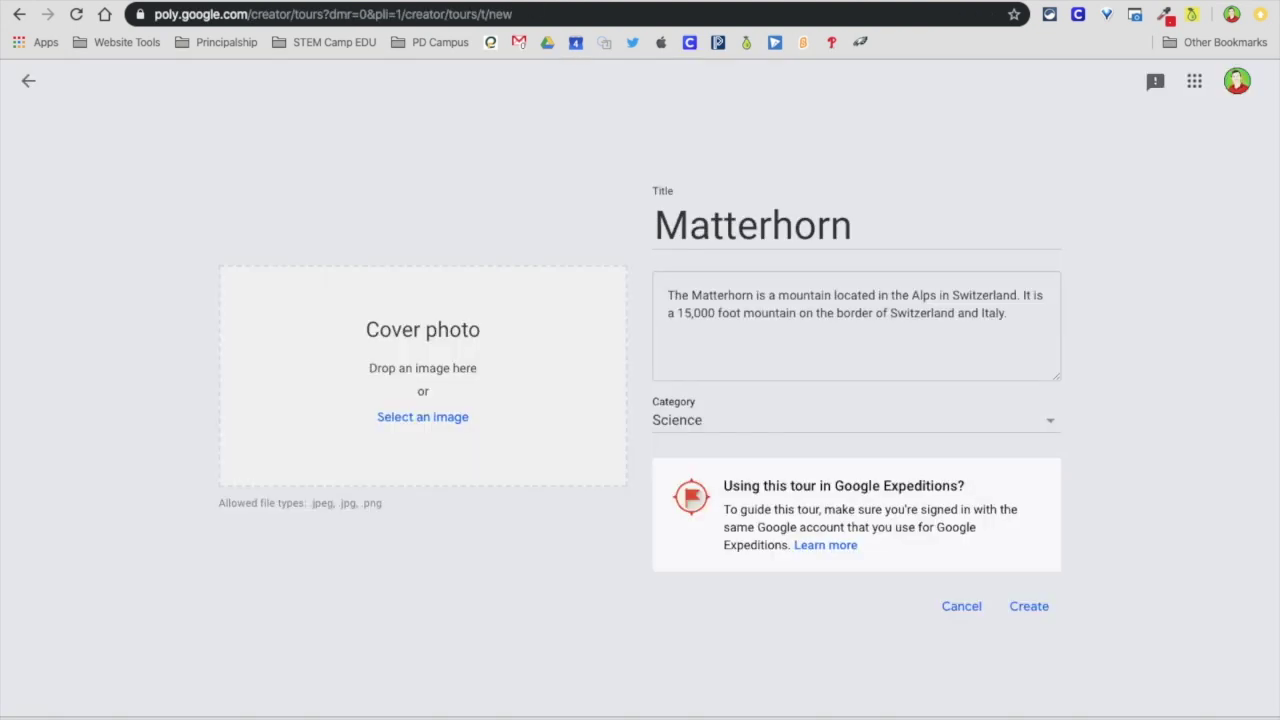
drag(223, 677, 417, 430)
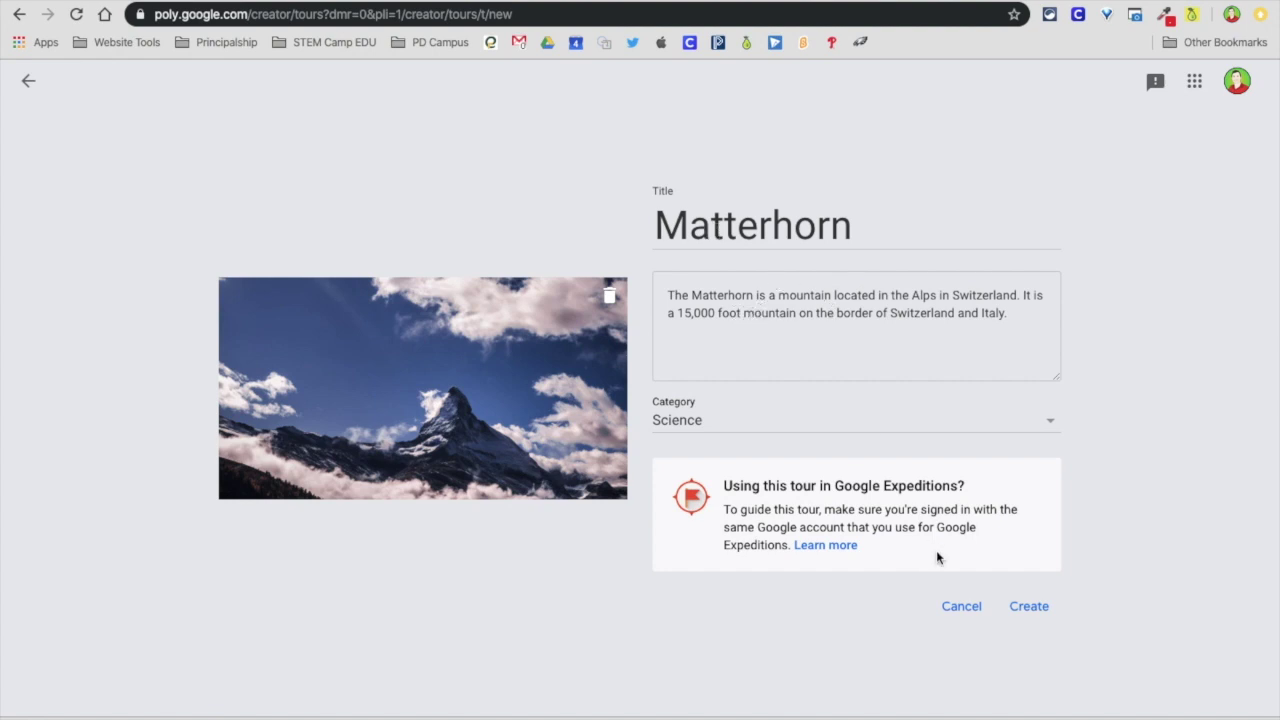
click(1030, 608)
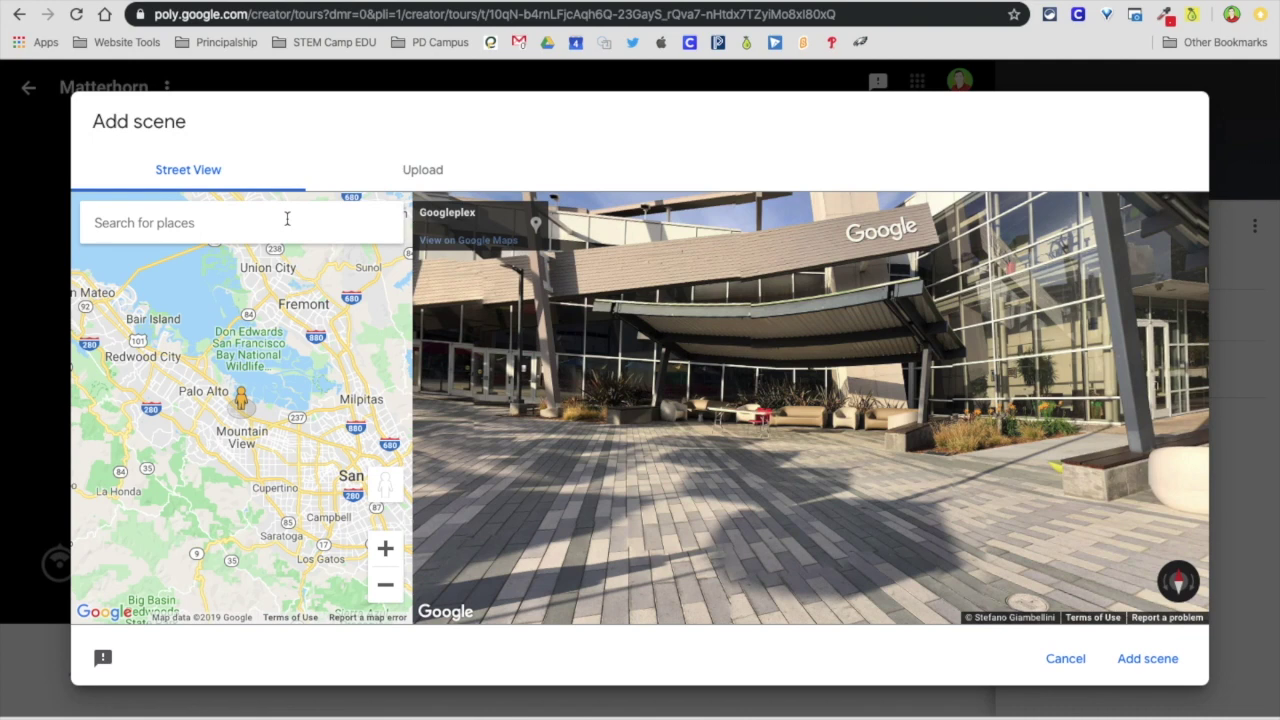
Find the 'Matterhorn, Switzerland' Street View panorama for the first scene
text(Matterhorn)
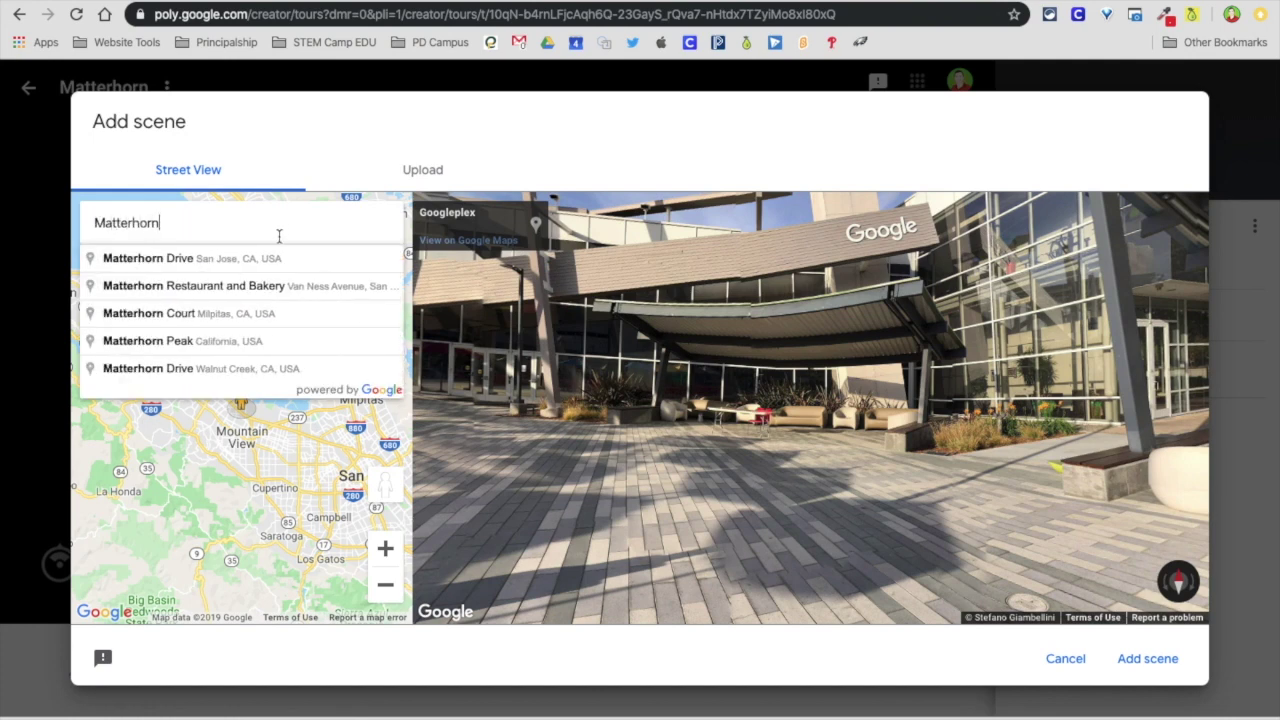
text(, Swi)
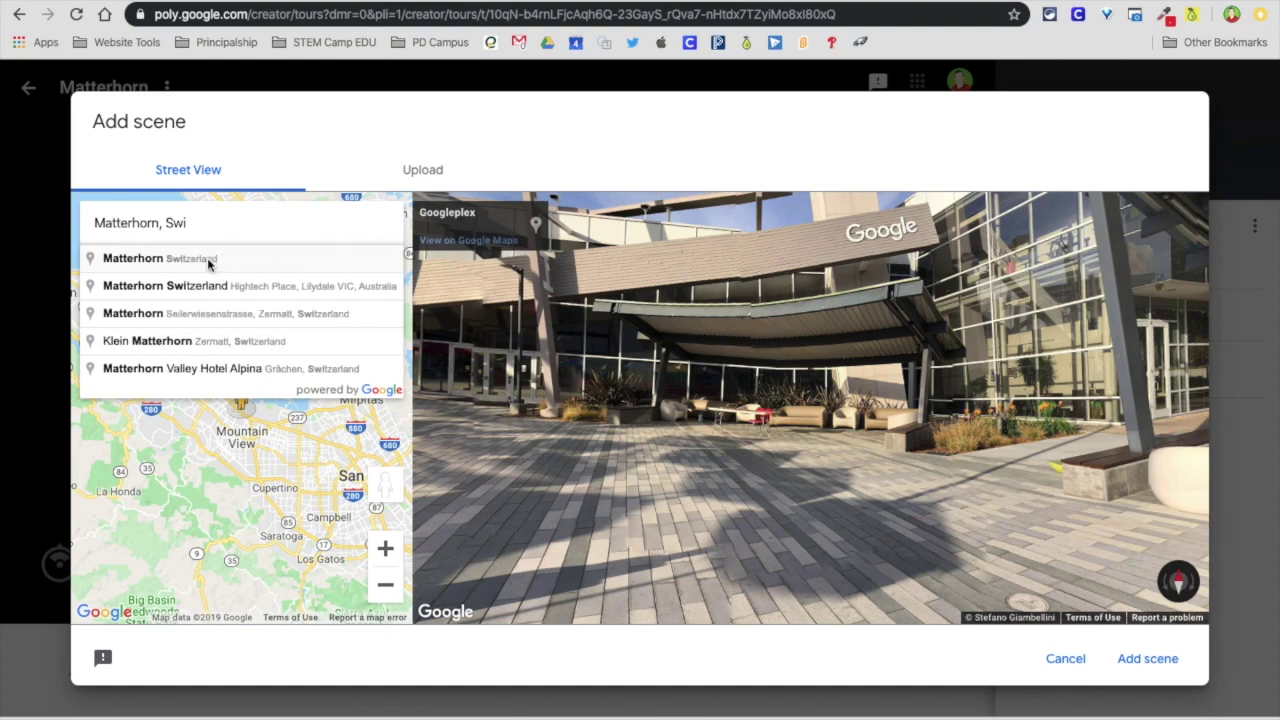
click(209, 262)
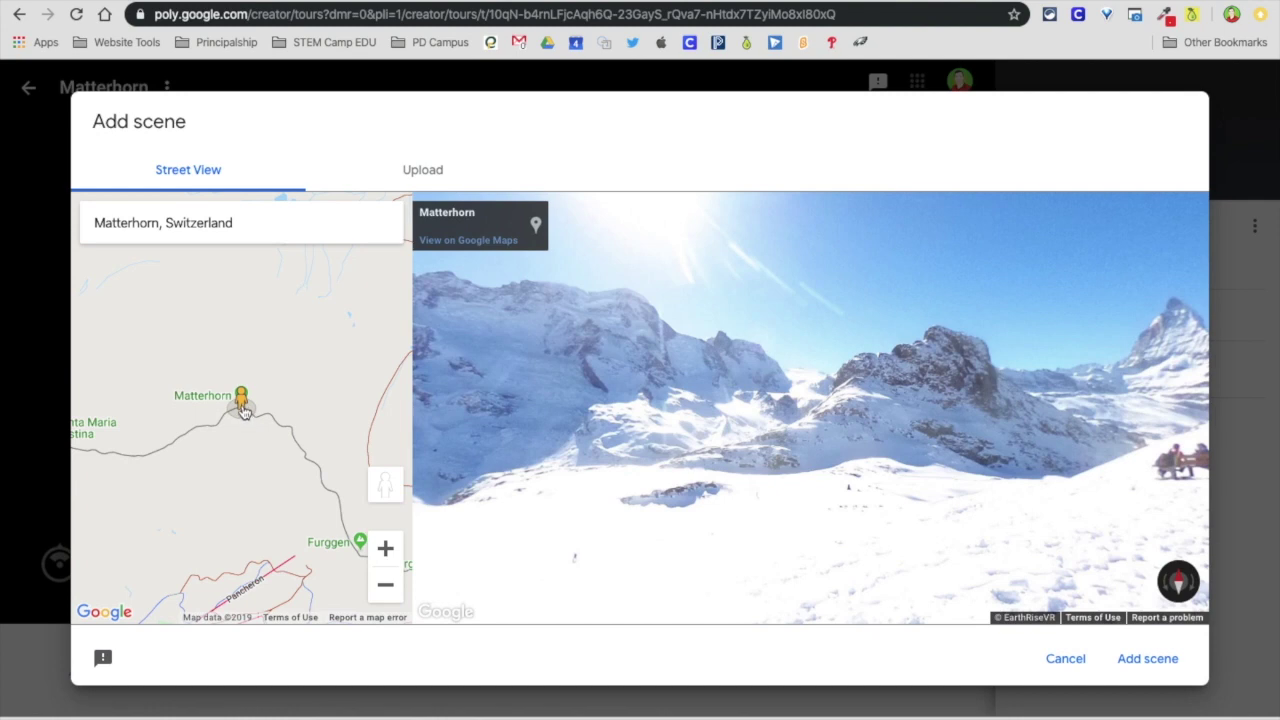
Look around nearby Street View spots and the Matterhorn Glacier panorama's snow, rock and sky
drag(734, 440, 560, 420)
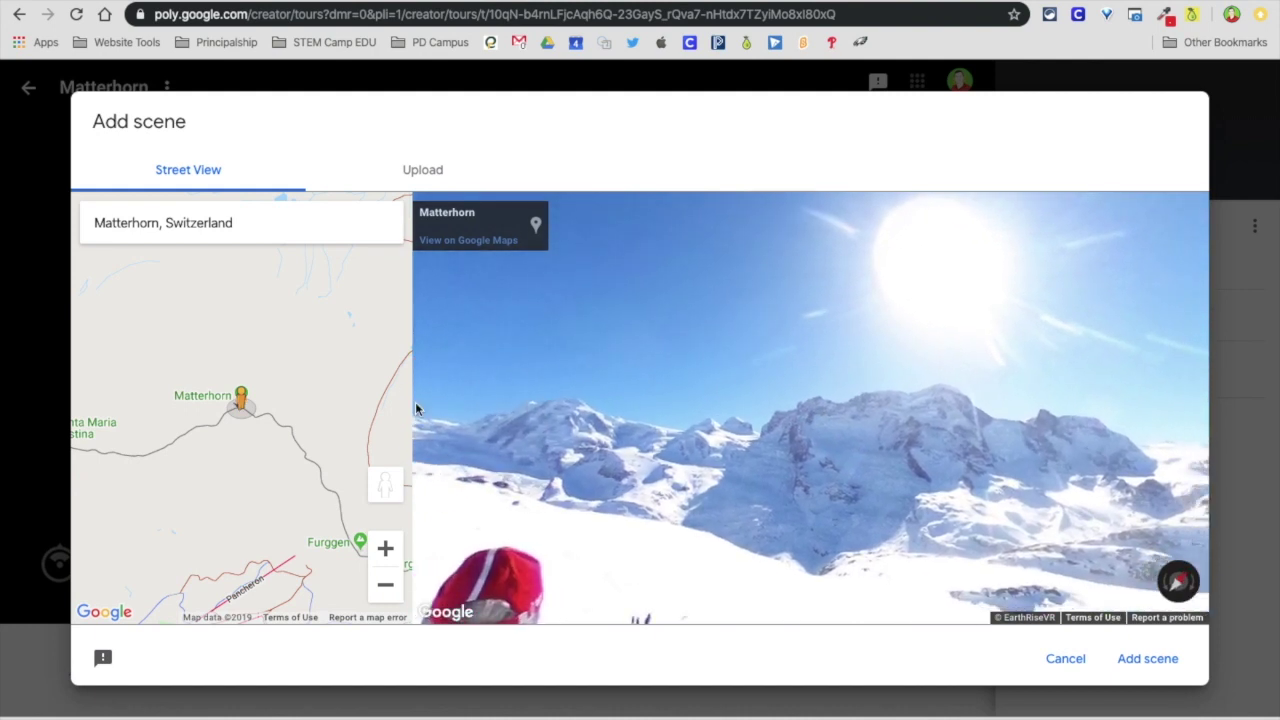
mouse_move(241, 398)
mouse_down()
mouse_move(284, 402)
mouse_move(167, 466)
mouse_move(244, 395)
mouse_move(249, 378)
mouse_move(237, 377)
mouse_up()
mouse_move(384, 485)
mouse_down()
mouse_move(250, 391)
mouse_move(240, 358)
mouse_up()
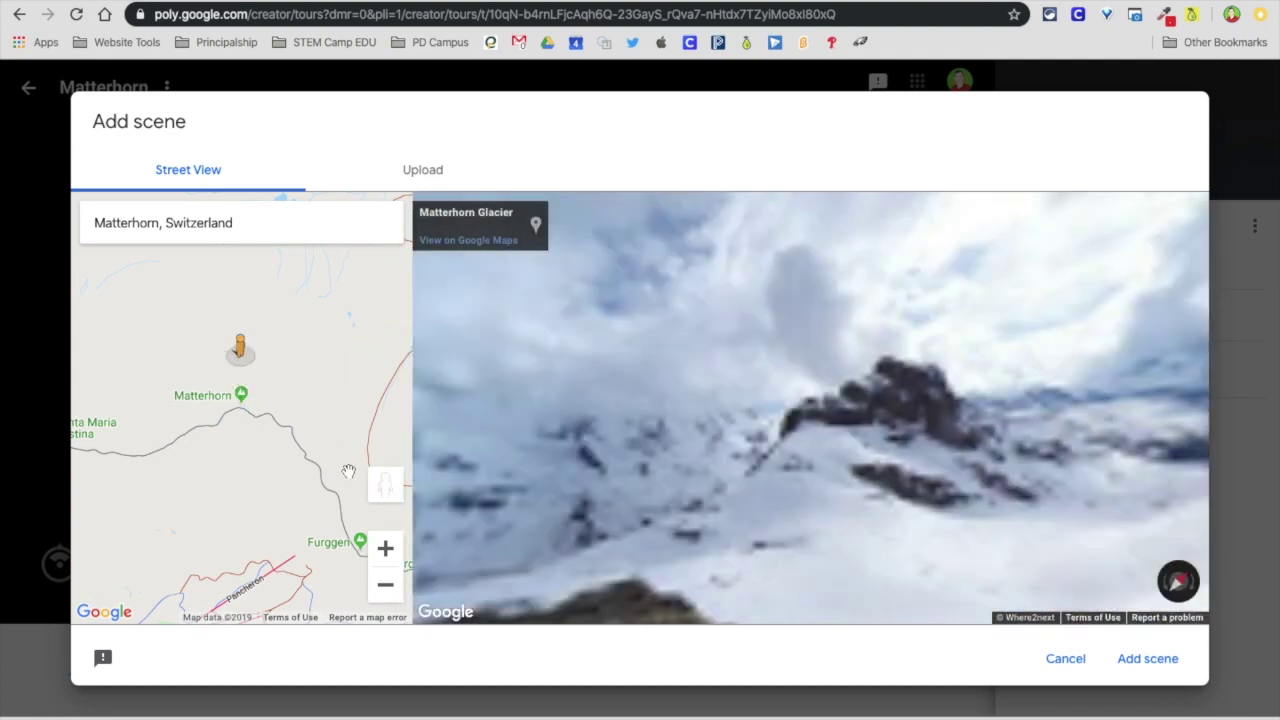
drag(720, 440, 871, 414)
drag(602, 435, 875, 410)
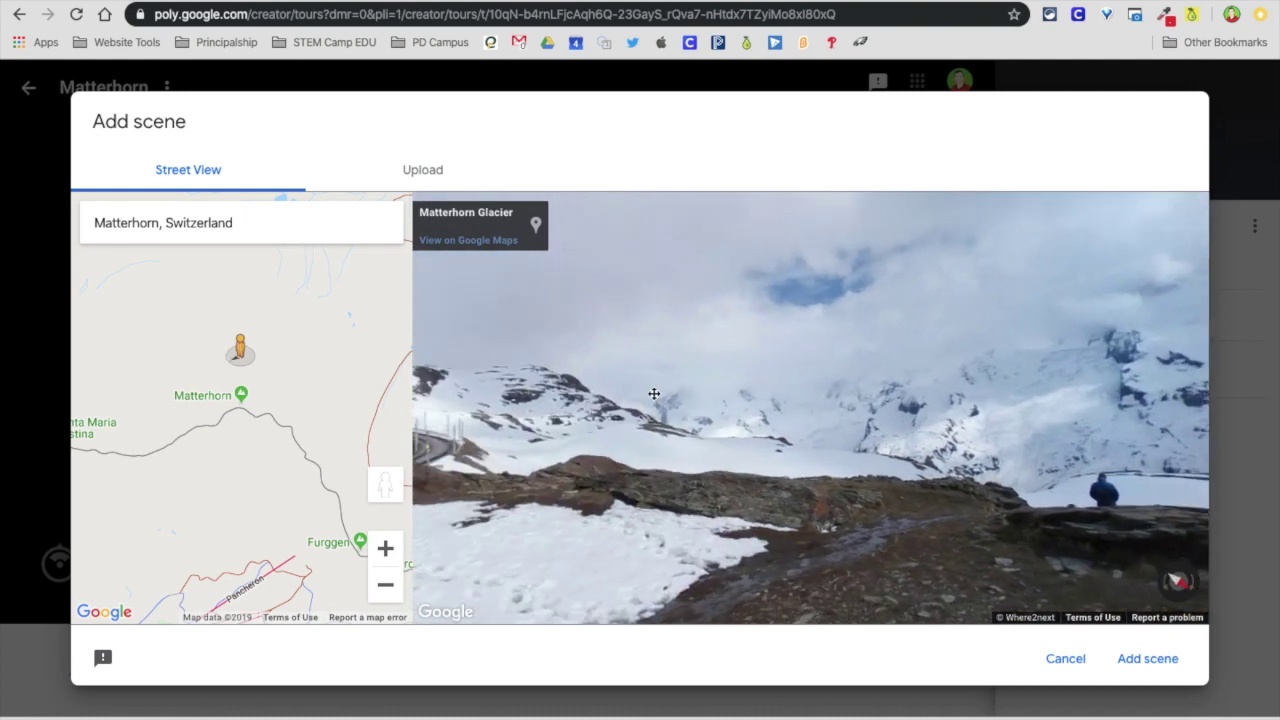
drag(654, 394, 759, 362)
drag(667, 420, 698, 441)
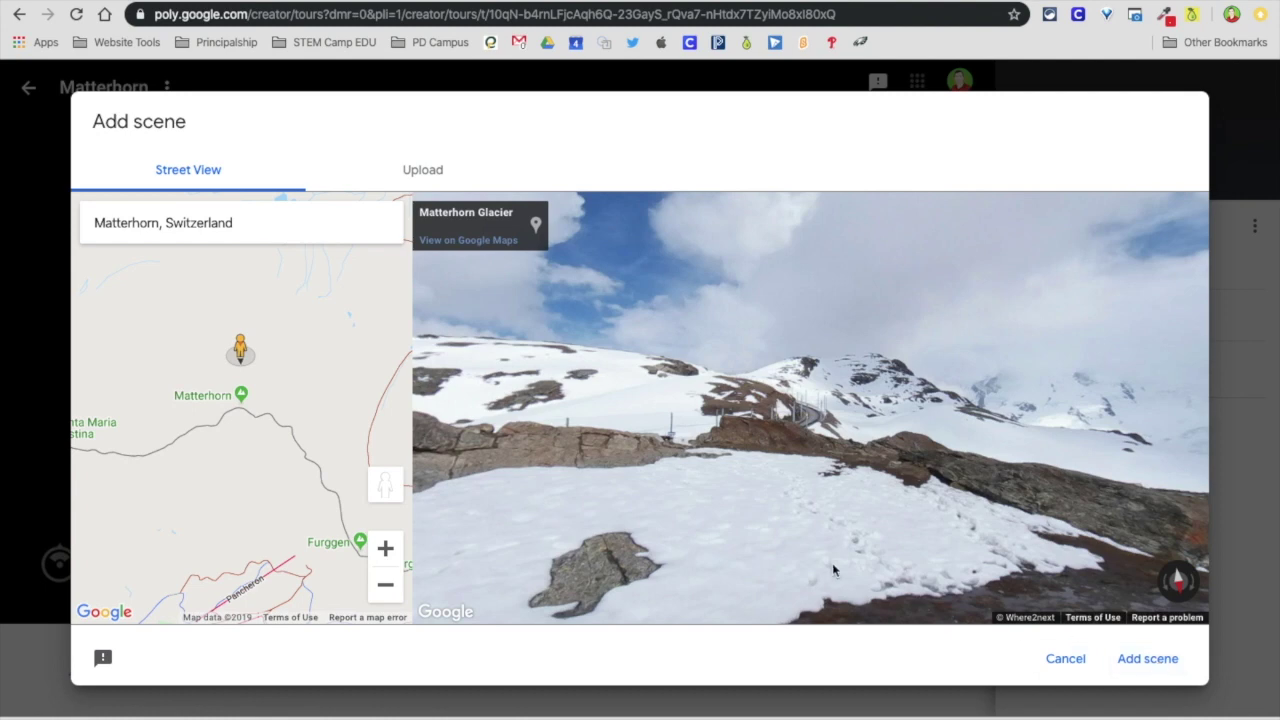
Add the Matterhorn Glacier panorama as a scene with a saved starting view toward the snowy valley
click(1150, 659)
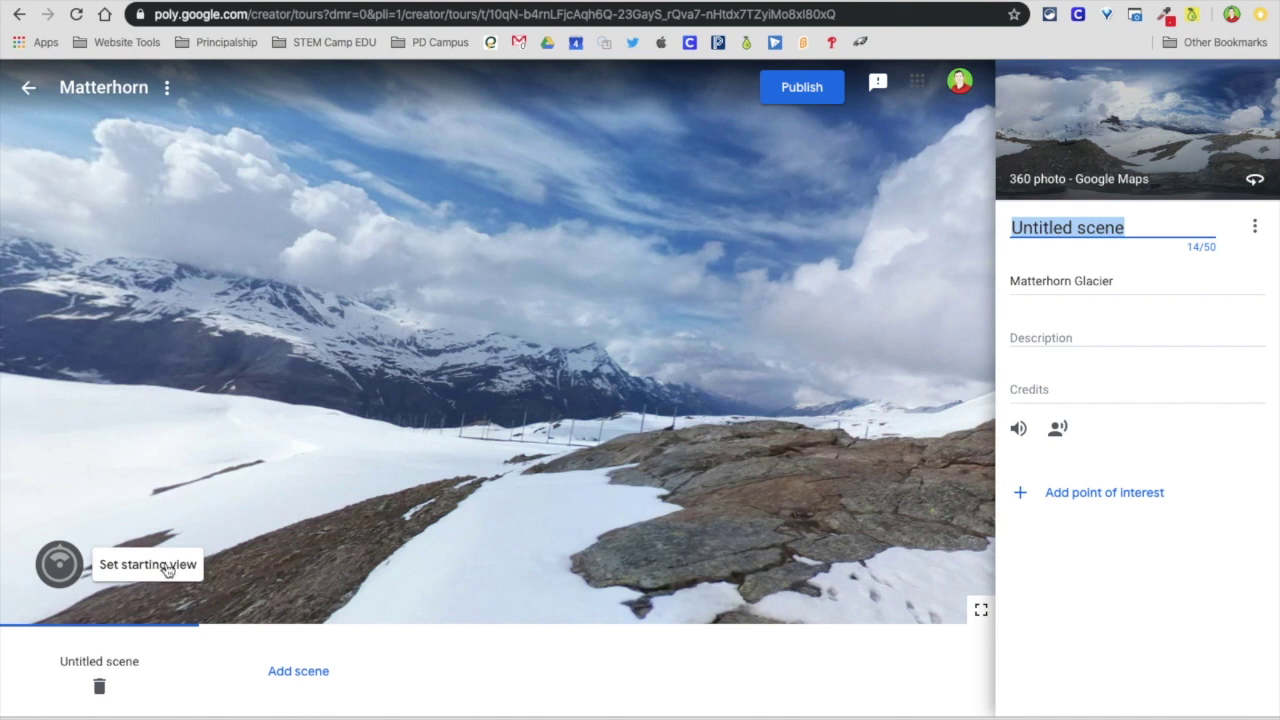
click(167, 565)
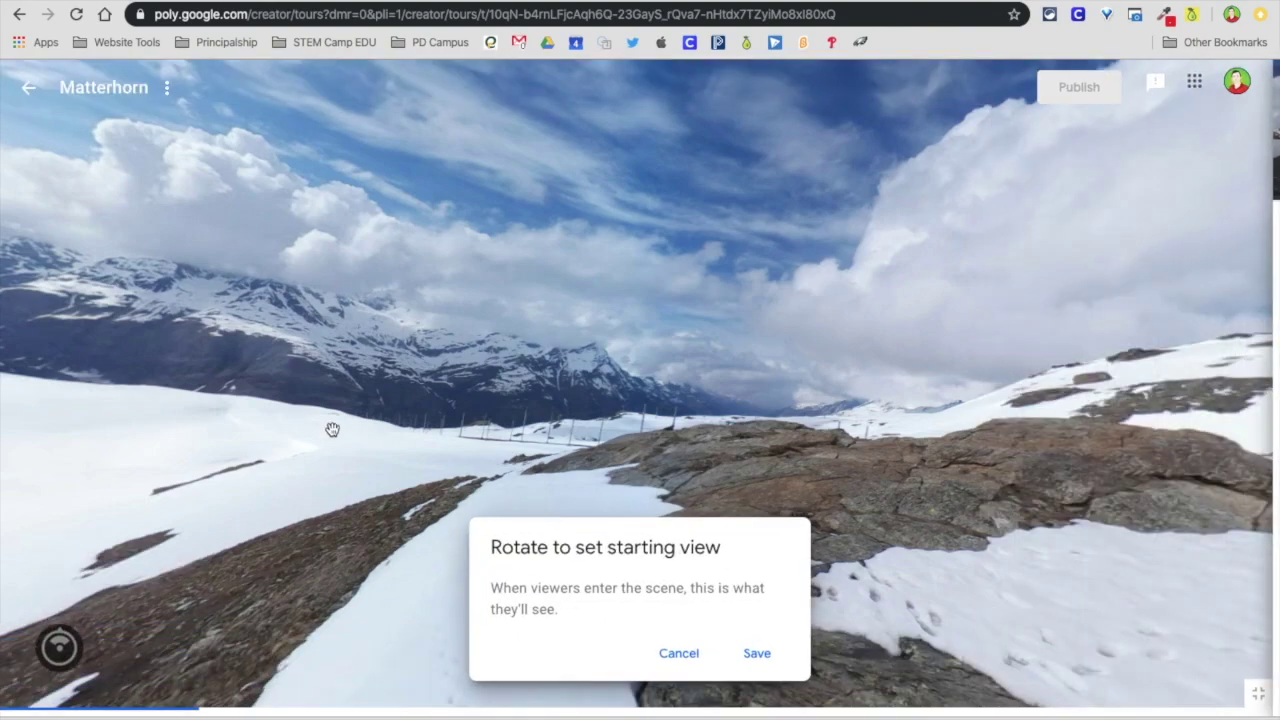
drag(329, 429, 692, 389)
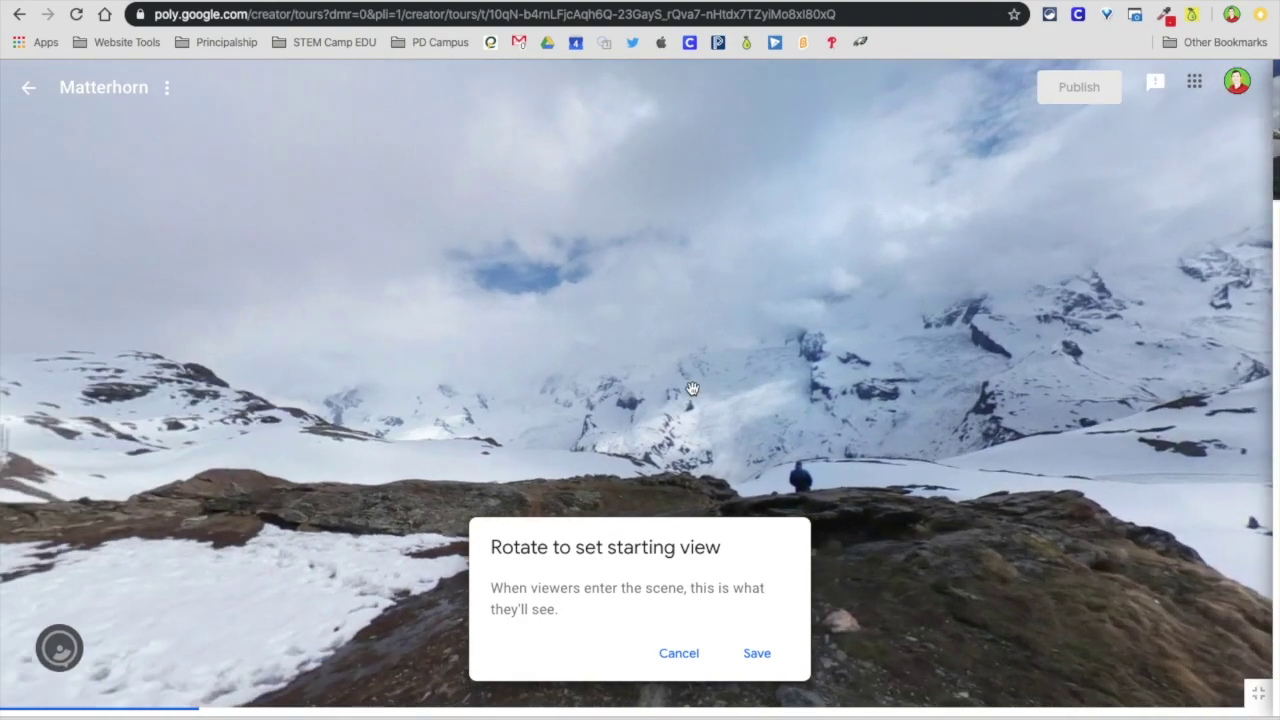
drag(438, 401, 740, 410)
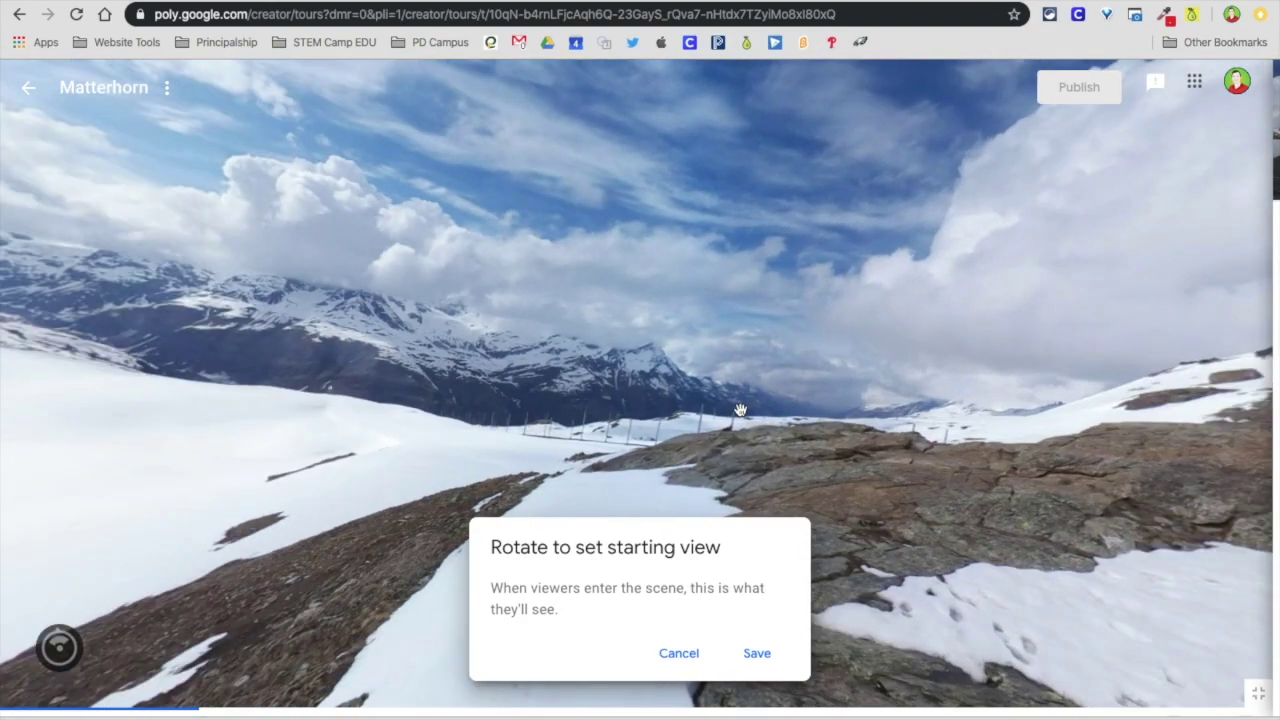
click(757, 654)
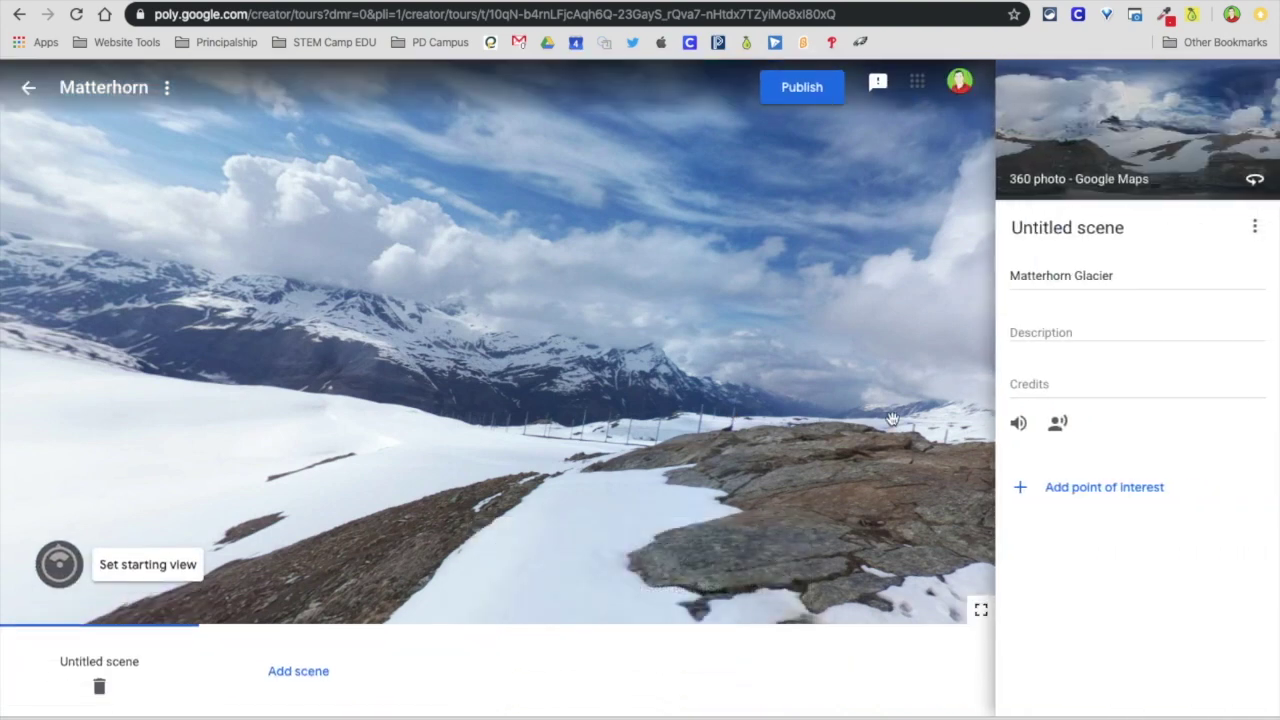
After checking the research guide, retitle 'Untitled scene' to 'Type of Landform'
click(1097, 228)
click(1097, 228)
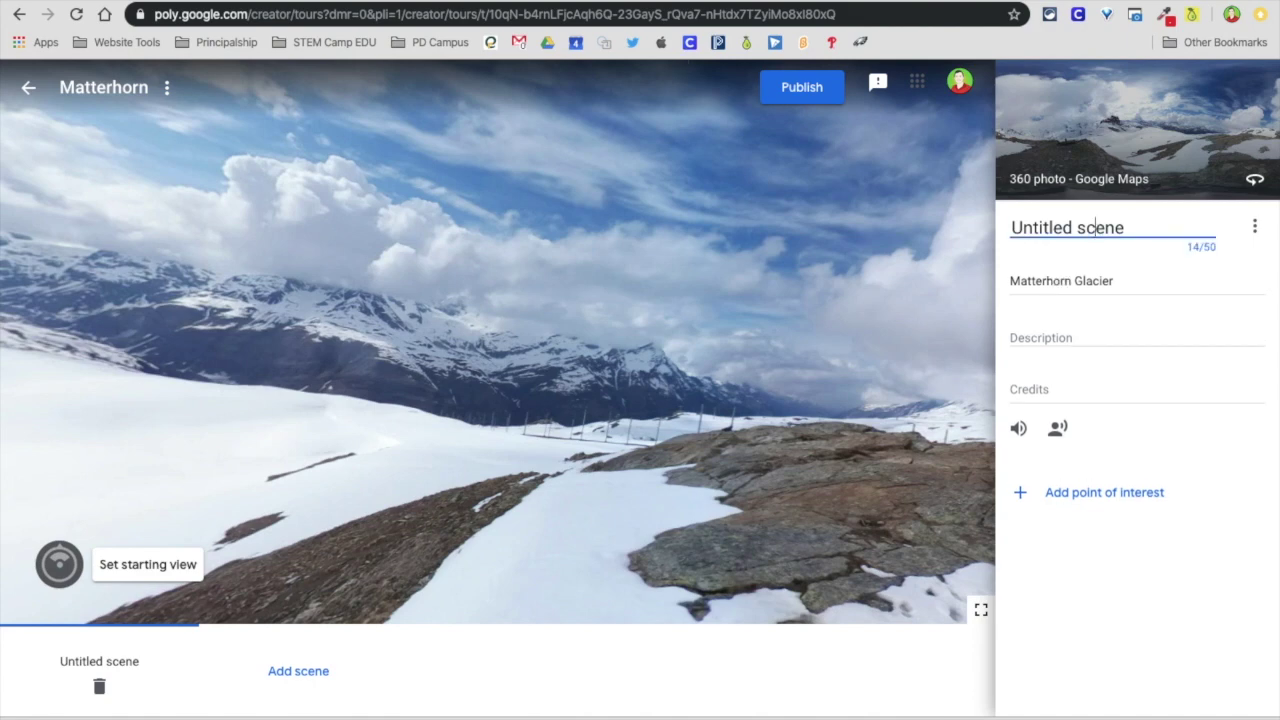
click(420, 5)
scroll(417, 350, down, 2)
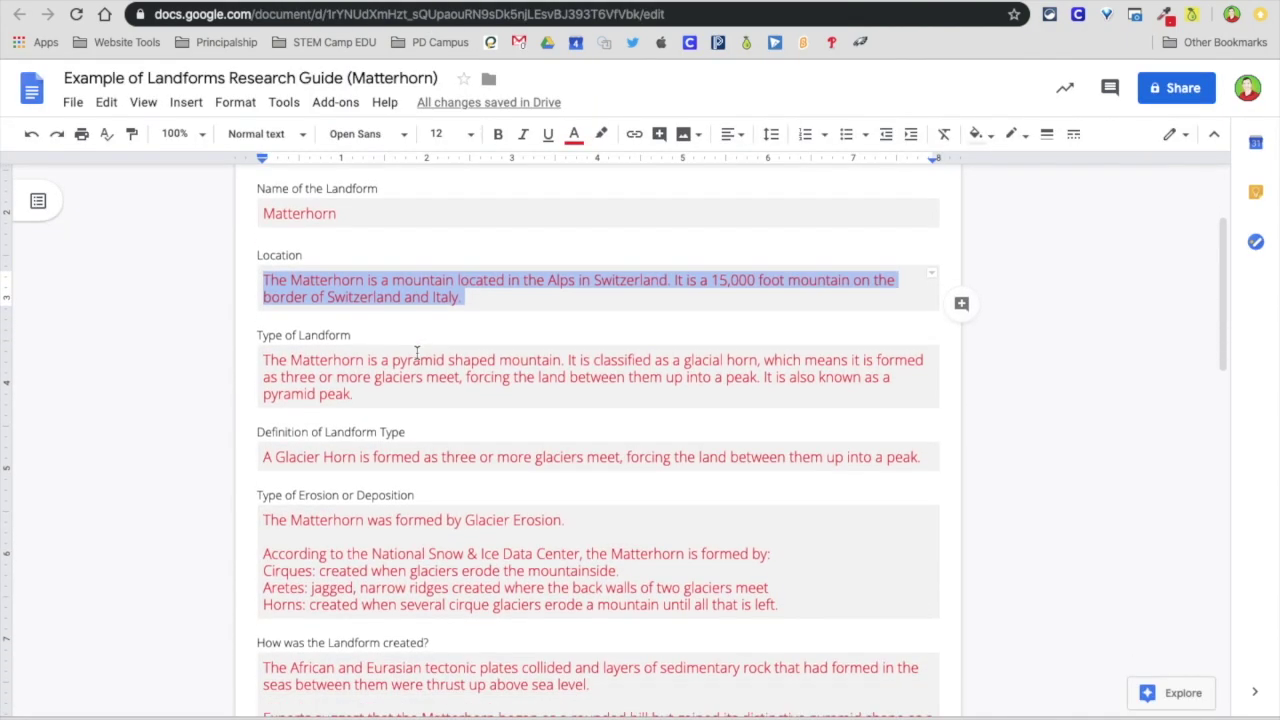
click(352, 4)
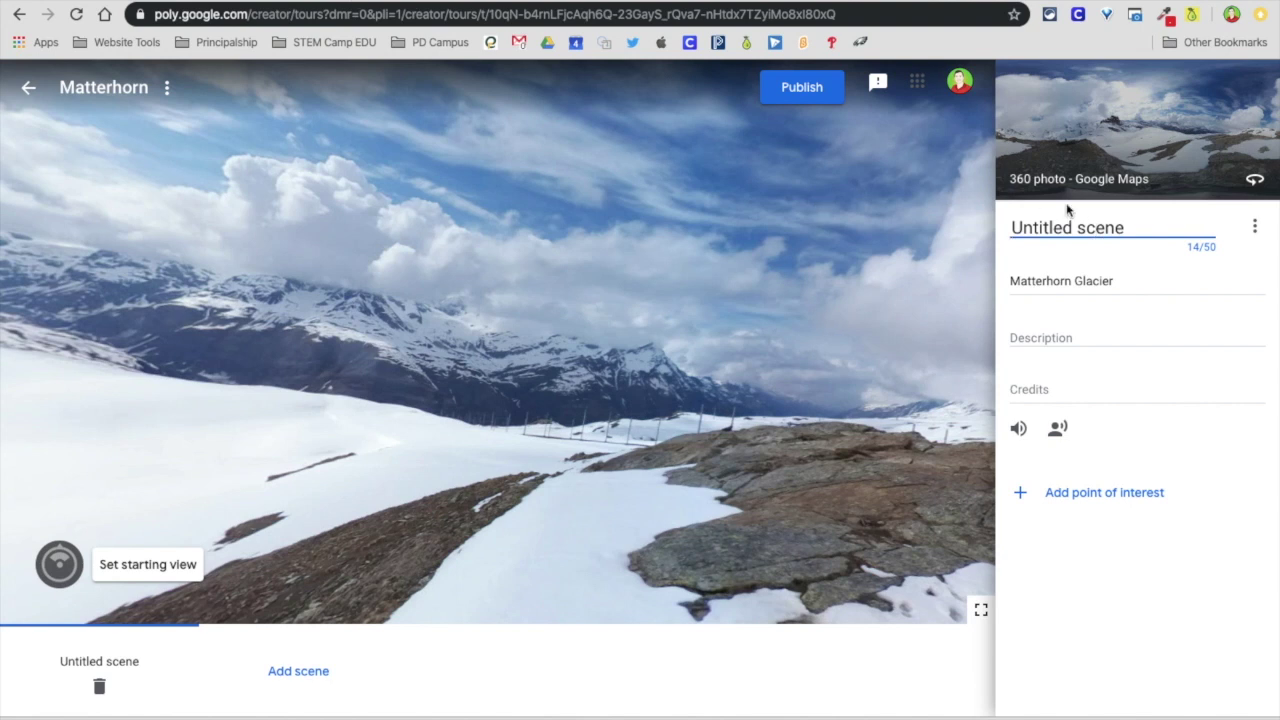
triple_click(1080, 227)
text(Ty)
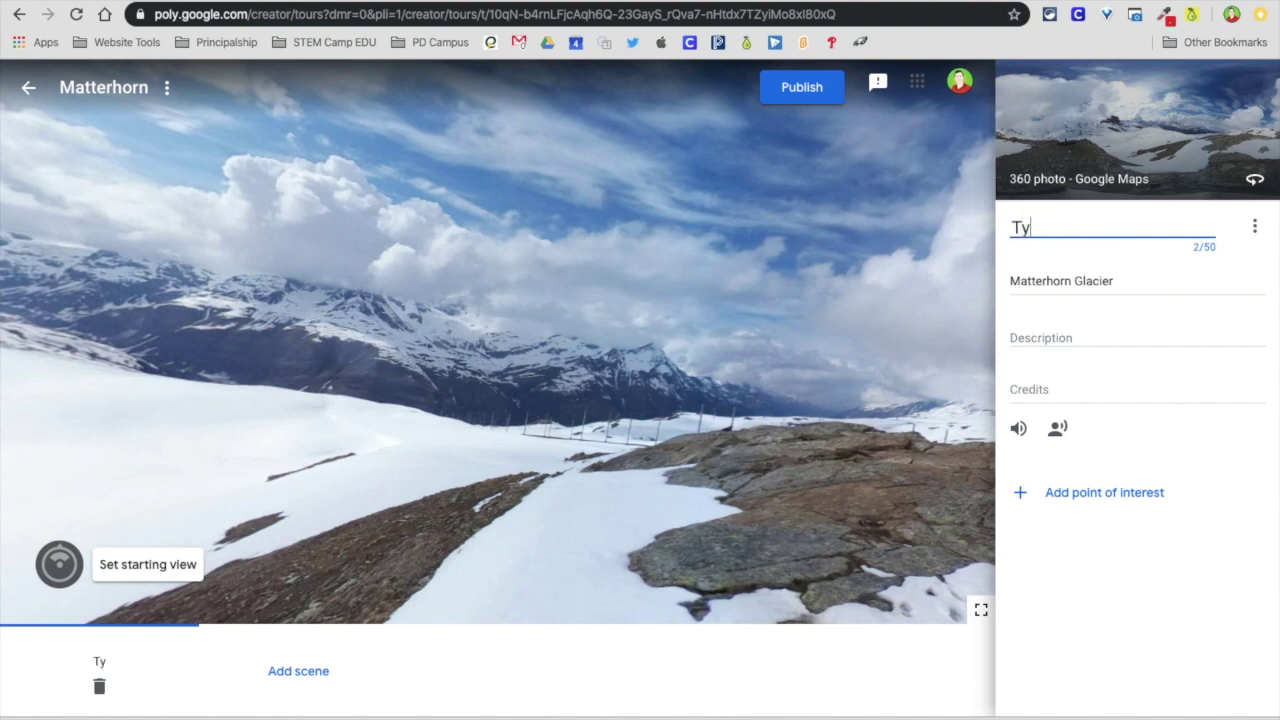
text(pe of Landform)
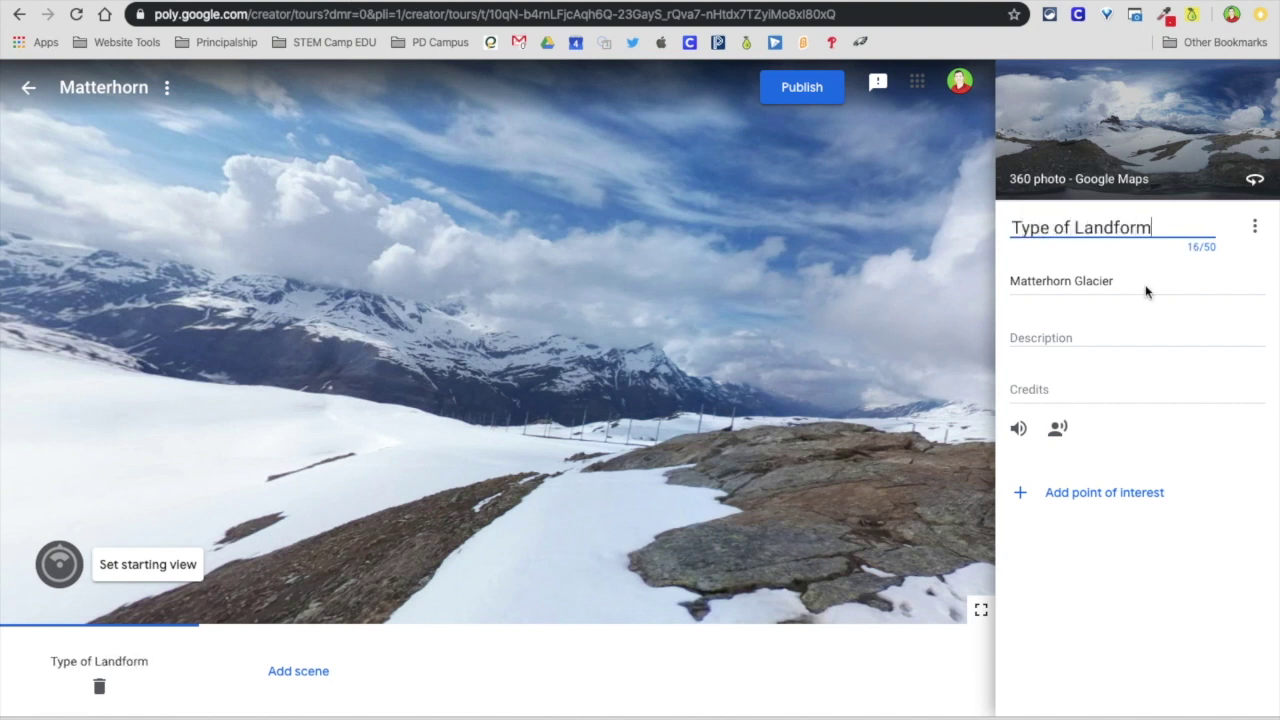
Paste the guide's Type of Landform paragraph about the pyramid peak into the scene description
click(1047, 340)
key(ctrl+Tab)
click(417, 372)
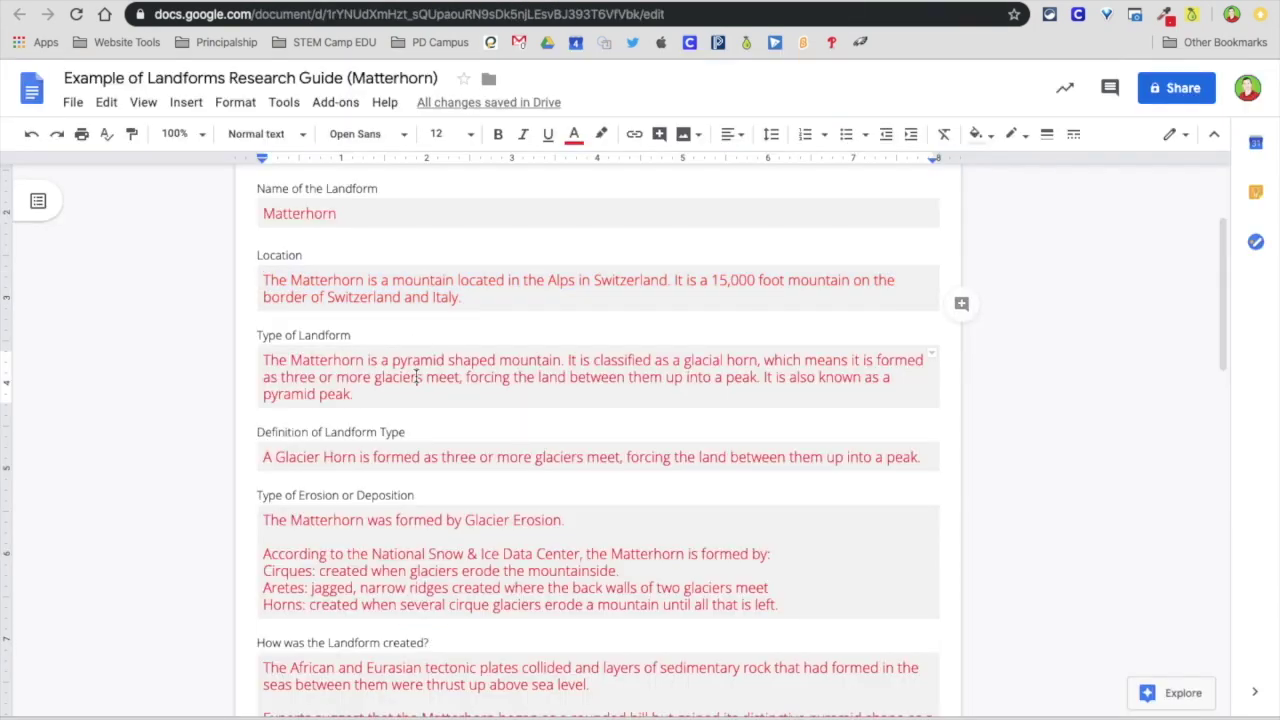
drag(362, 394, 258, 360)
key(ctrl+c)
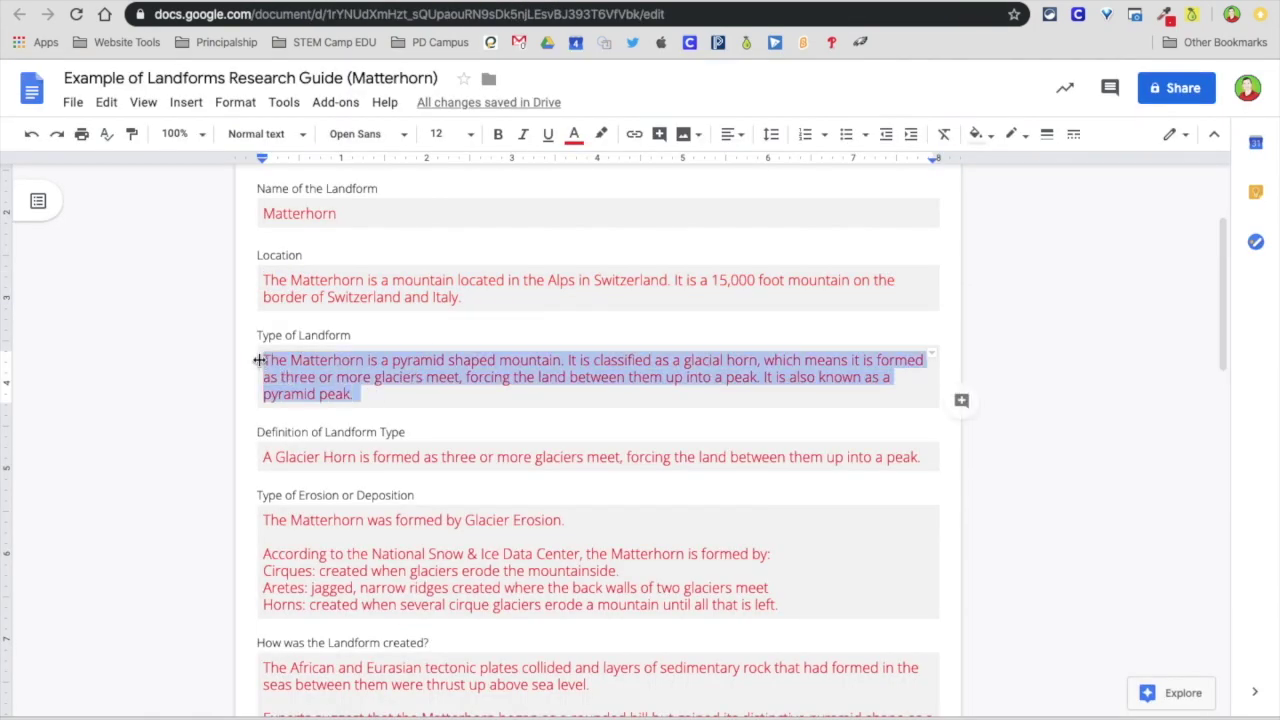
key(ctrl+Tab)
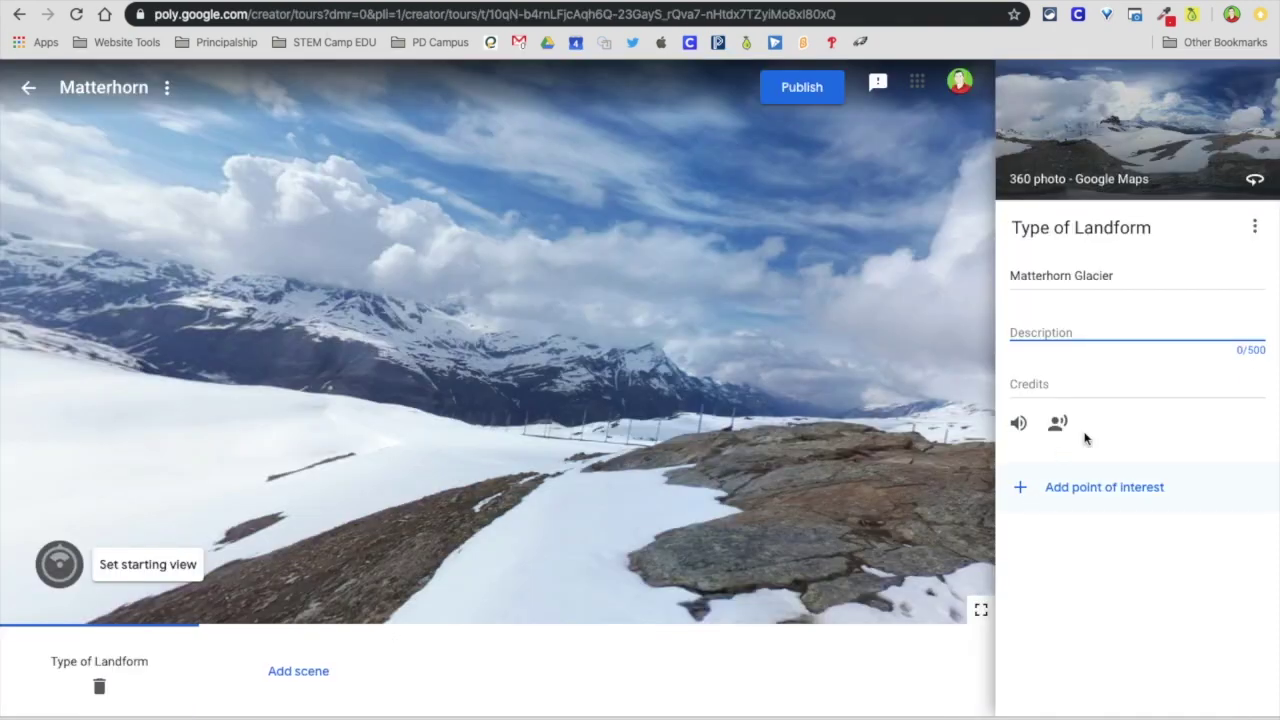
key(ctrl+v)
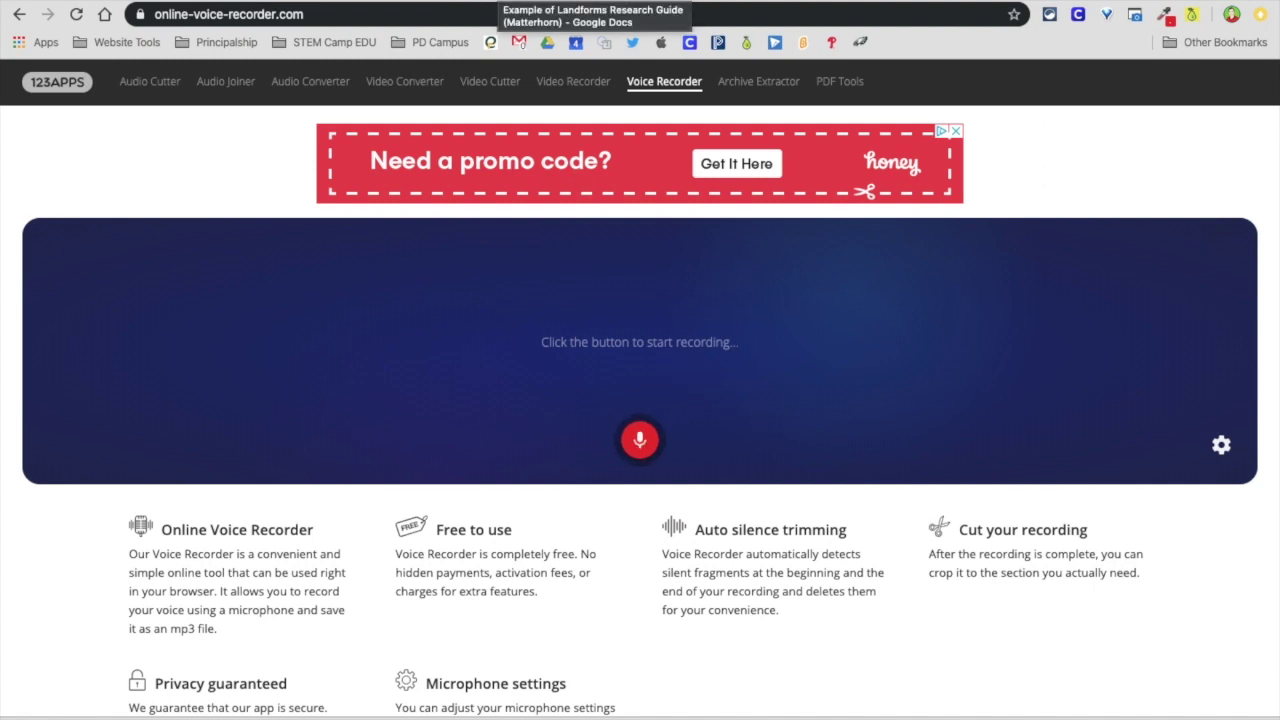
click(440, 0)
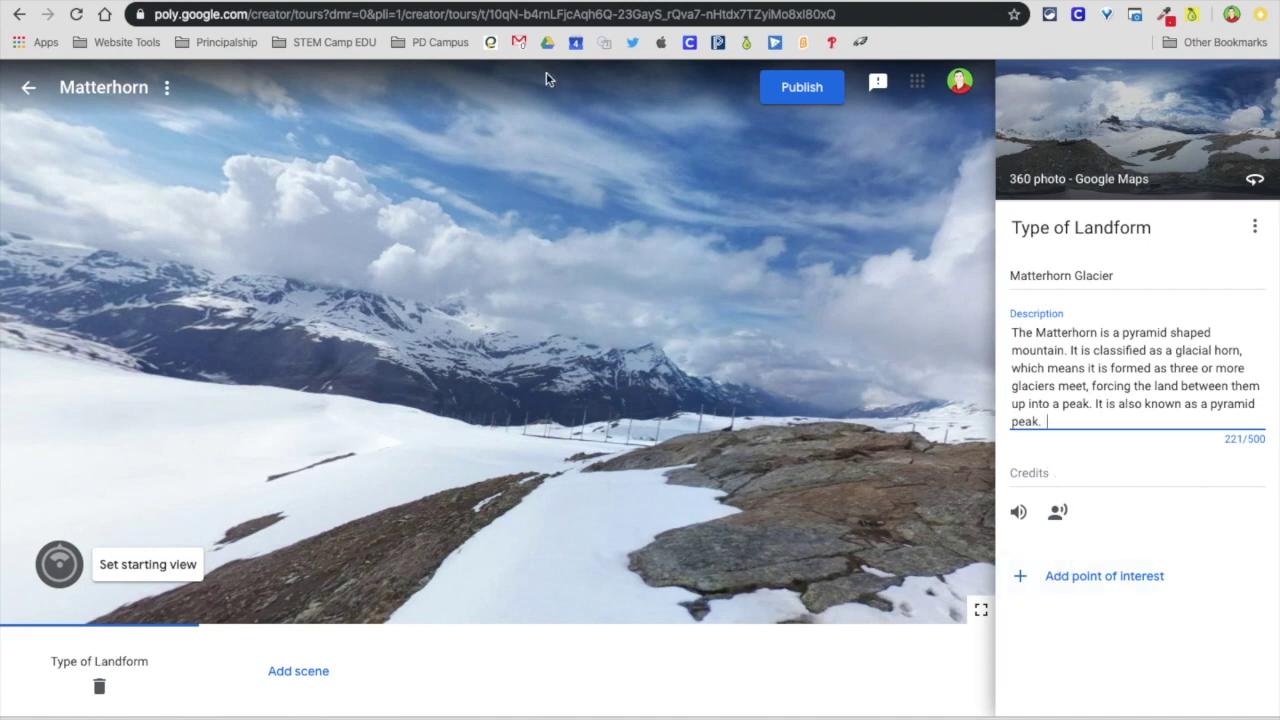
Select the Glacier Horn definition in the research guide, then turn the panorama to the dark rocky peak
key(ctrl+Tab)
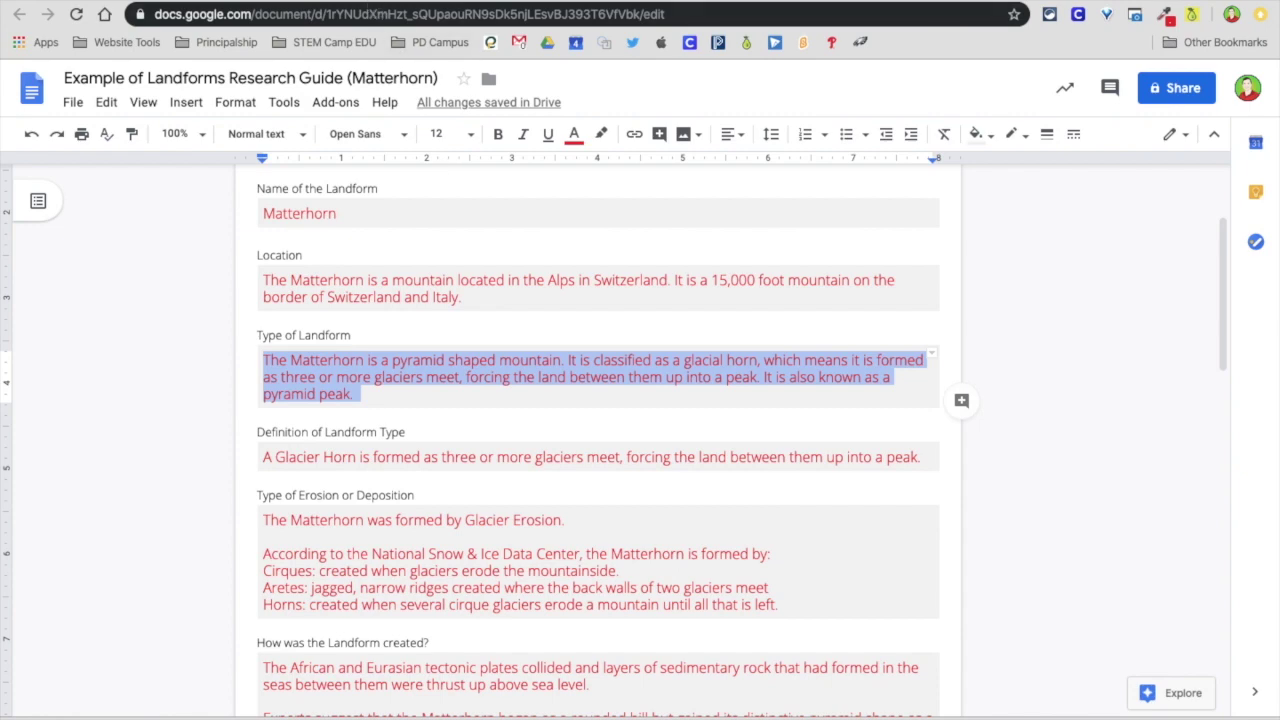
key(ctrl+shift+Tab)
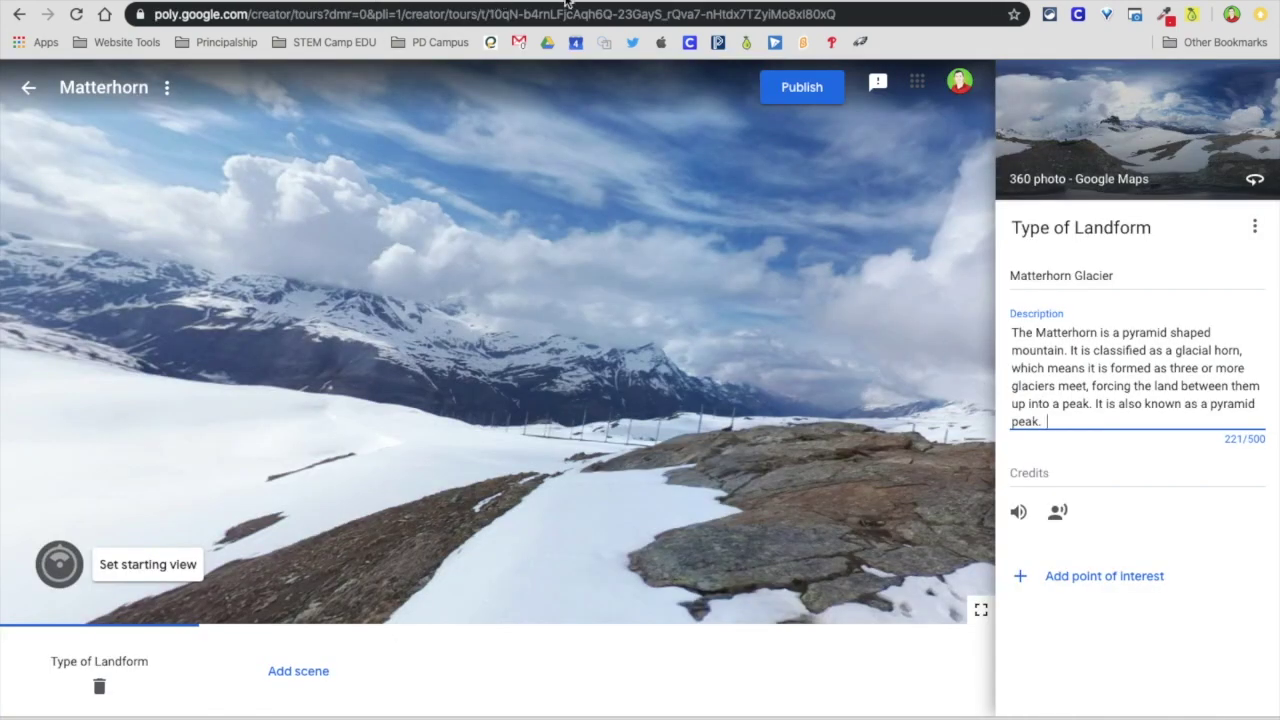
key(ctrl+Tab)
triple_click(300, 457)
key(ctrl+c)
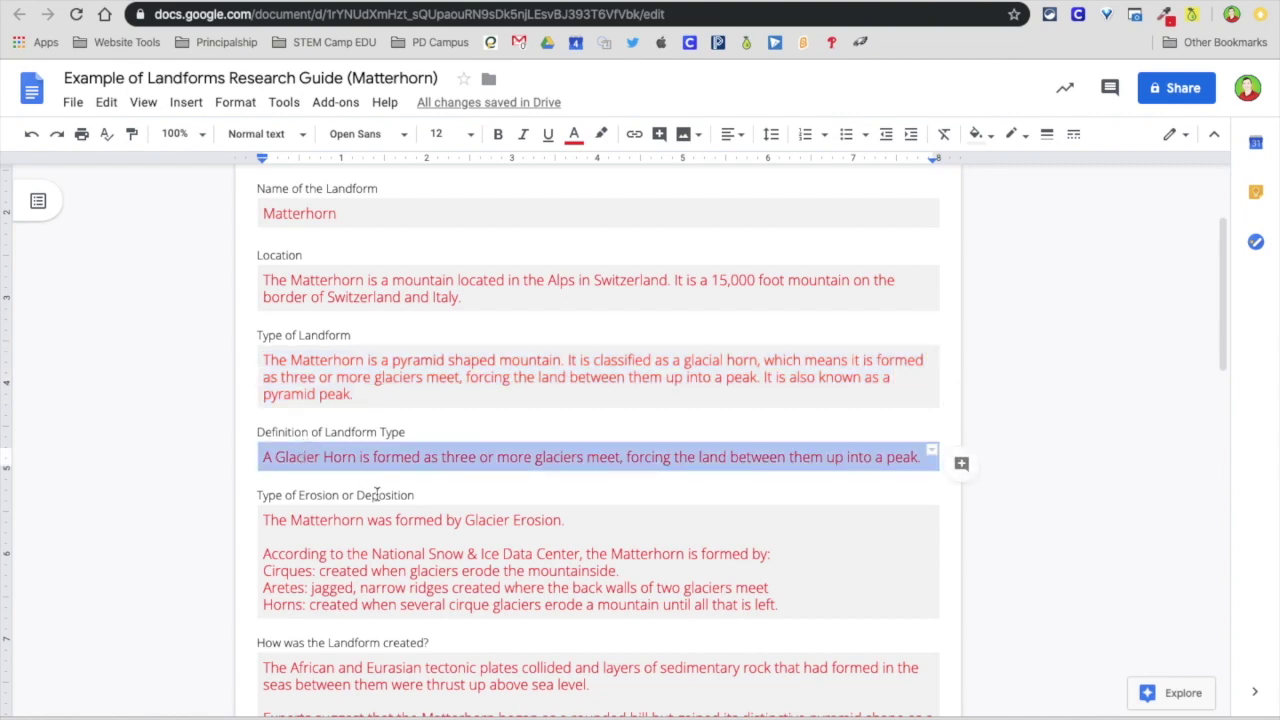
key(ctrl+Tab)
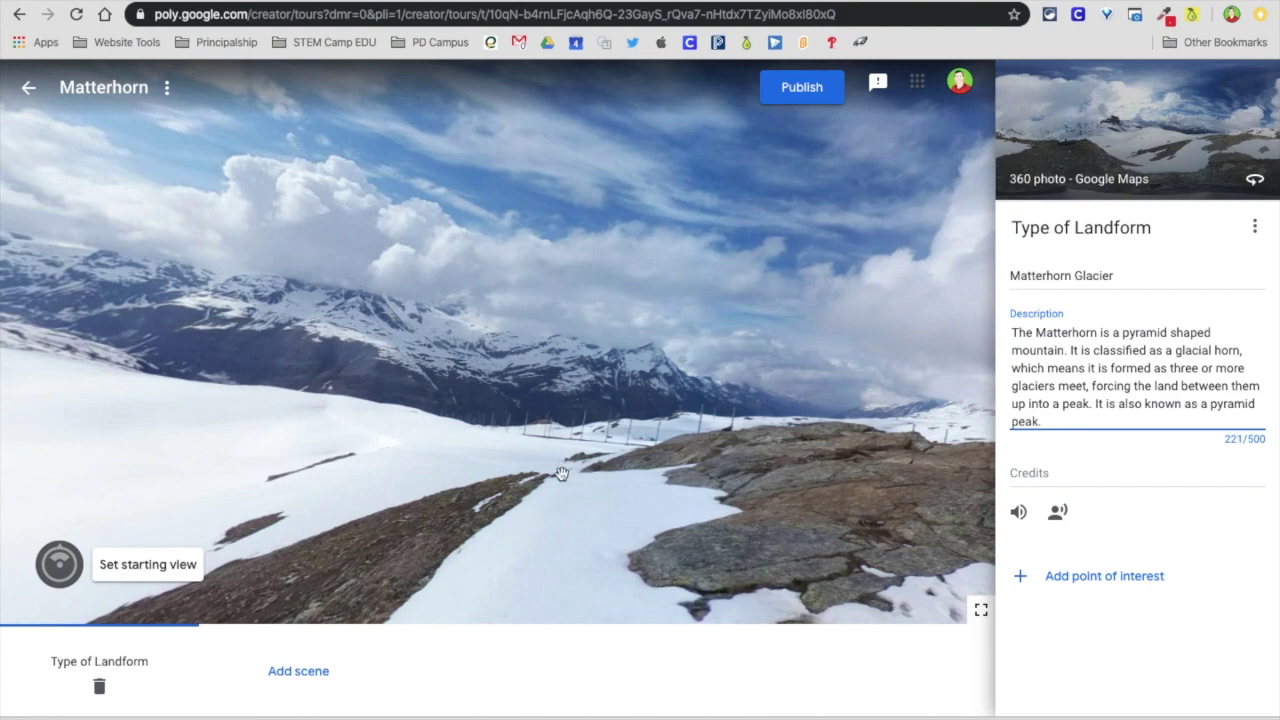
drag(540, 466, 513, 437)
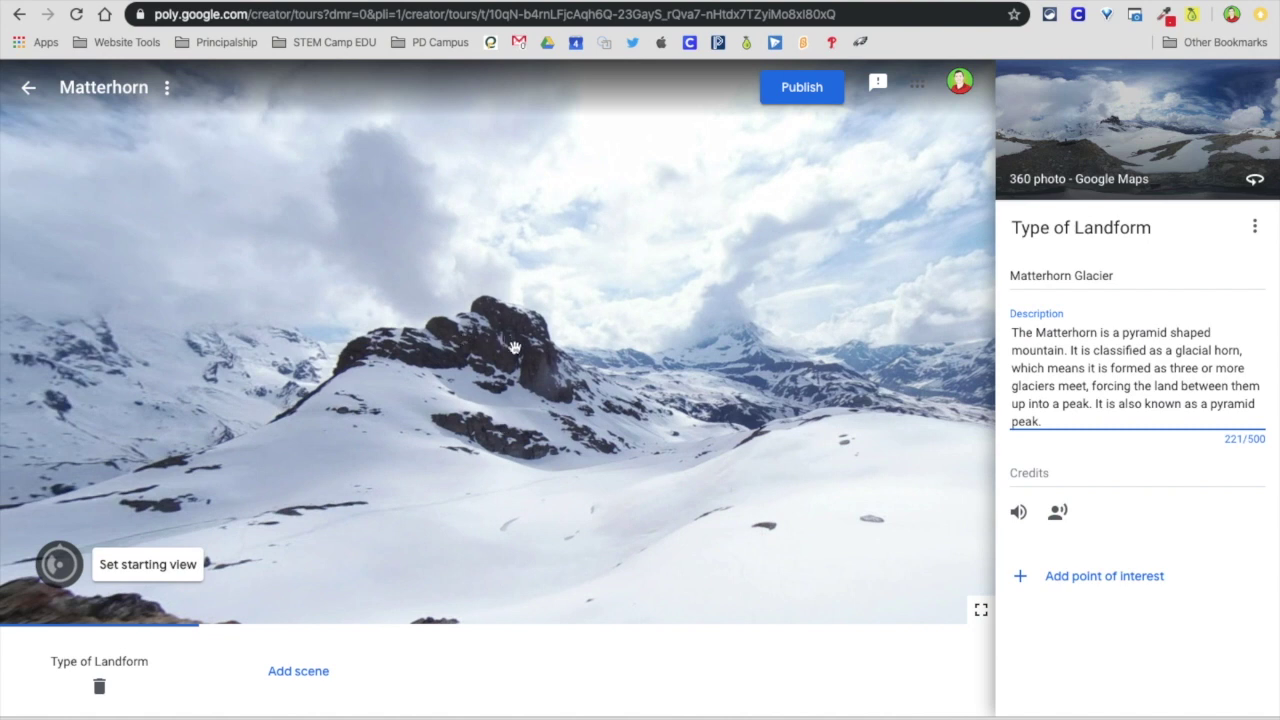
Place a new point of interest on the rocky peak and title it Glacier Horn
click(1028, 584)
drag(645, 388, 489, 321)
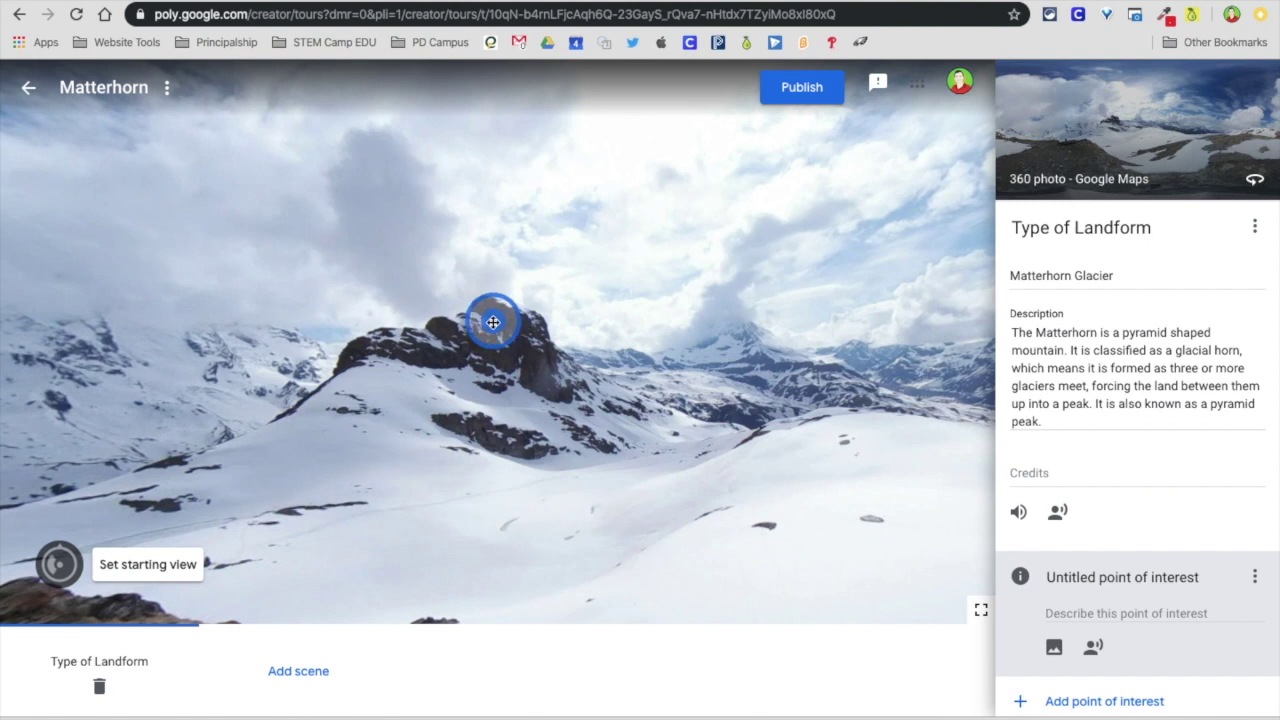
click(1122, 577)
double_click(1122, 577)
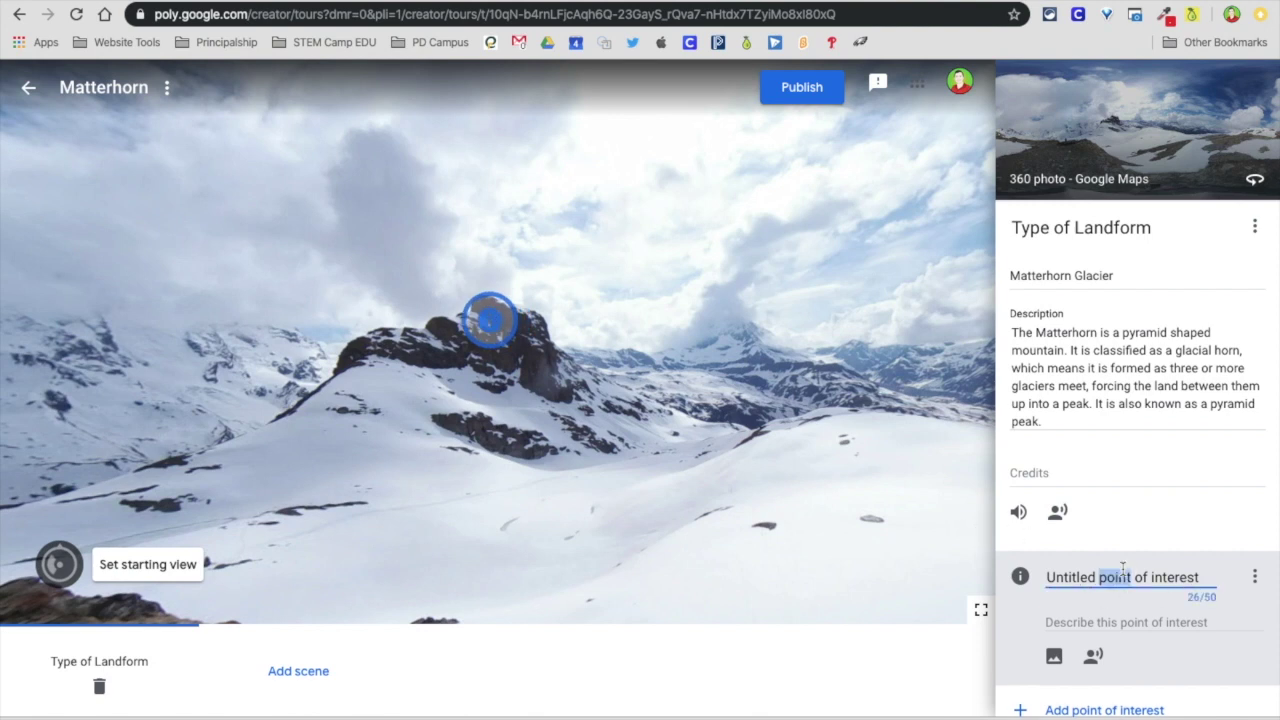
triple_click(1122, 570)
text(Glacier Horn)
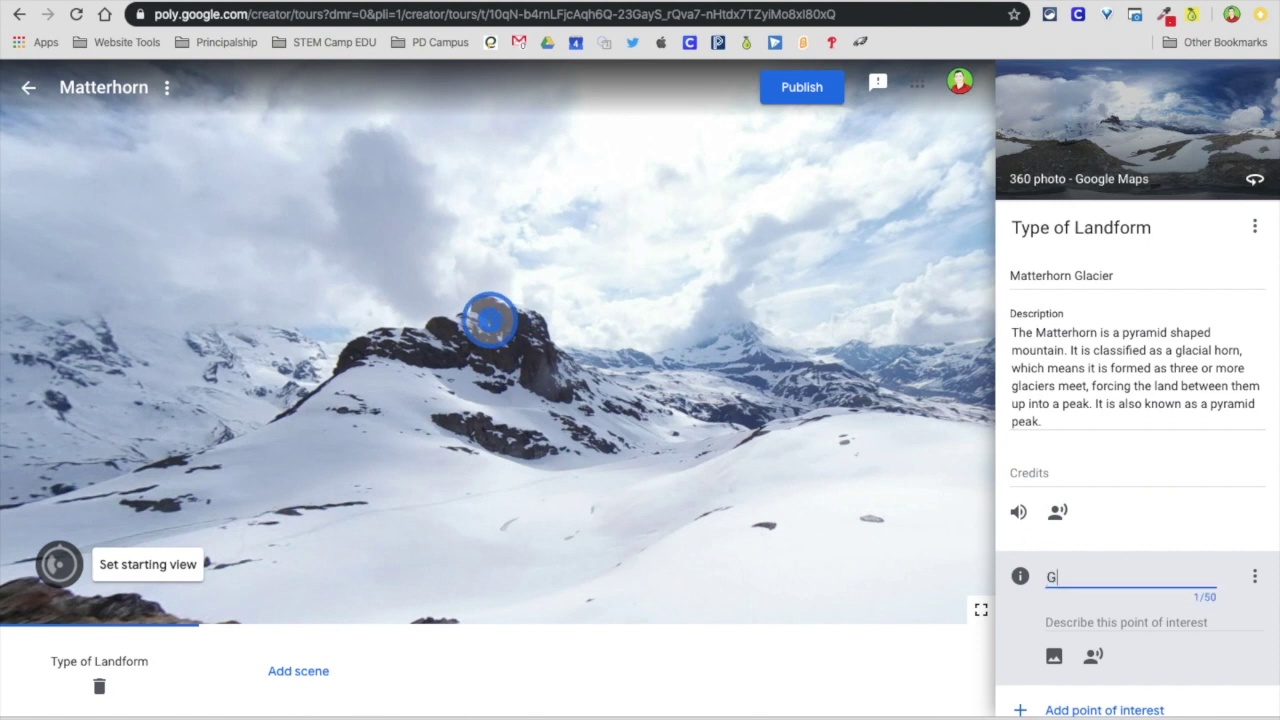
Paste the prepared glacier horn formation text as the point's description
click(1175, 632)
key(ctrl+v)
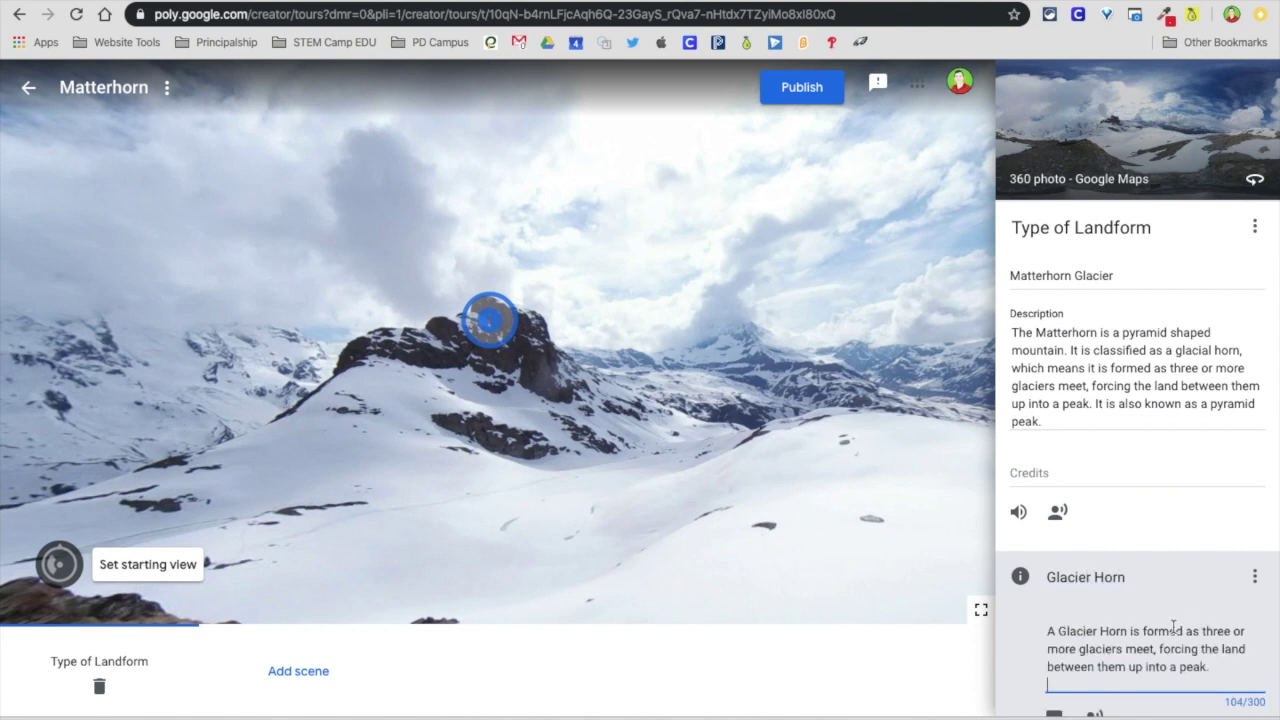
key(BackSpace)
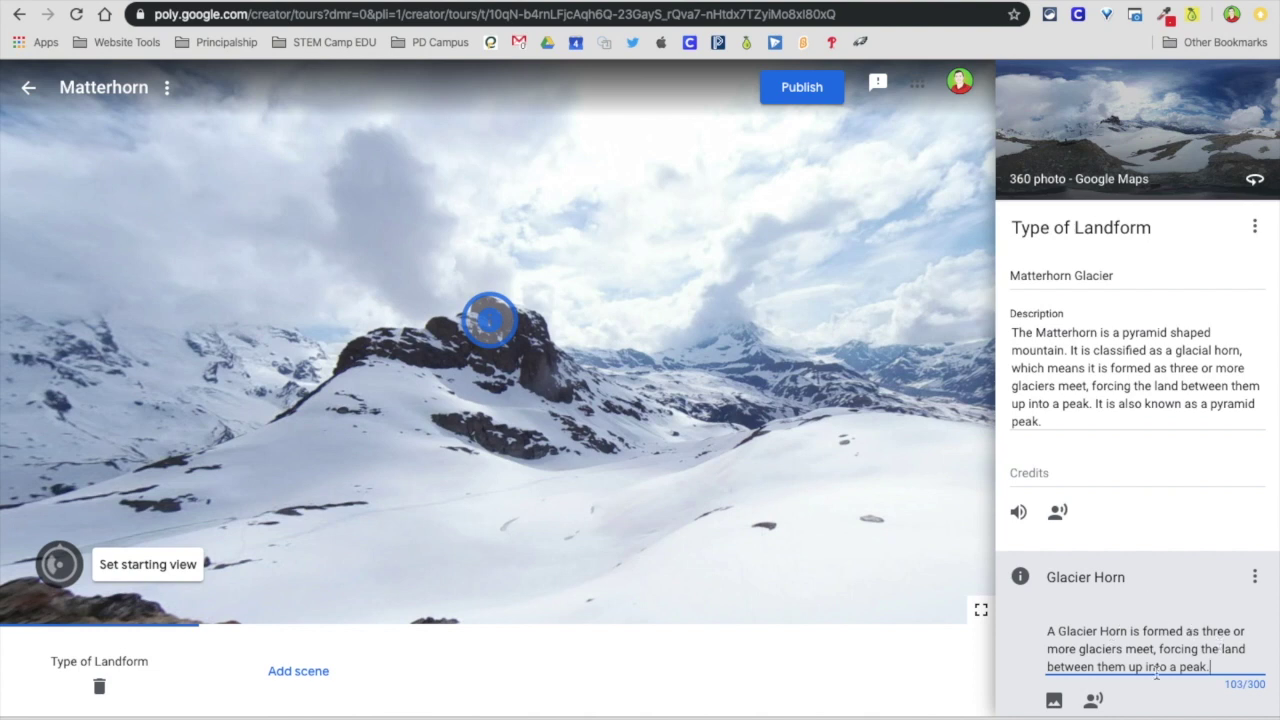
click(498, 332)
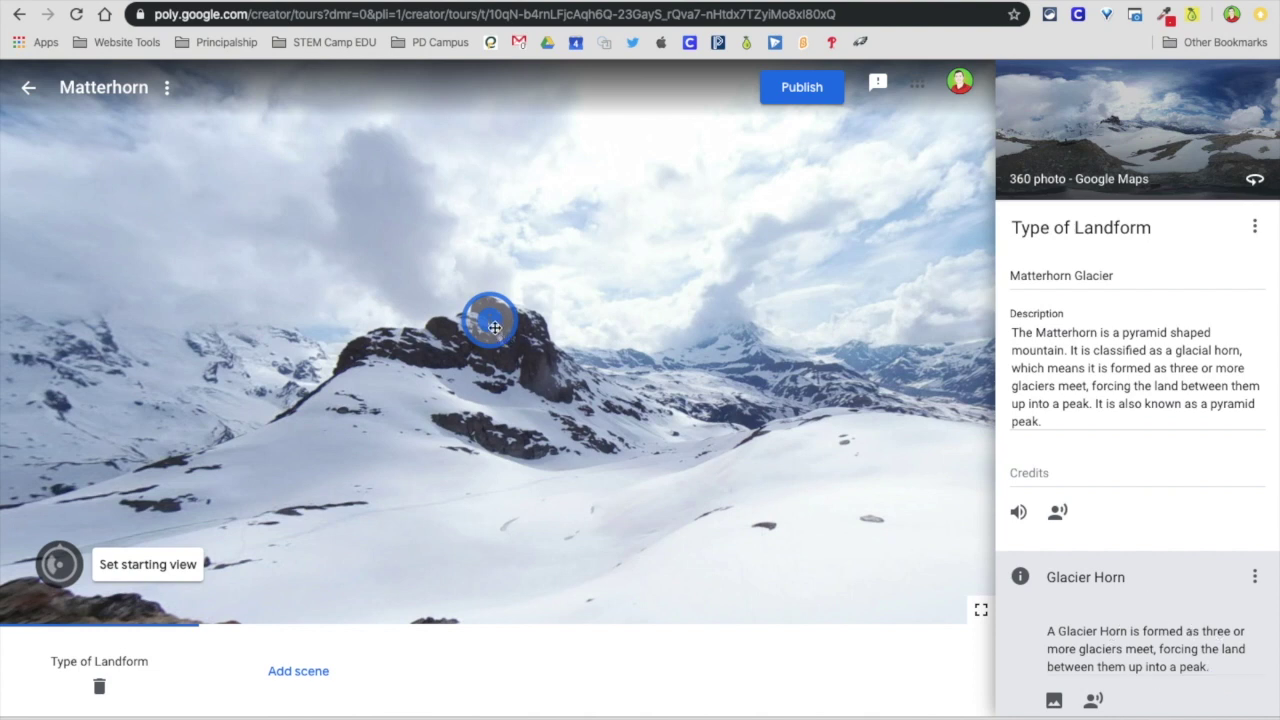
scroll(1052, 628, down, 1)
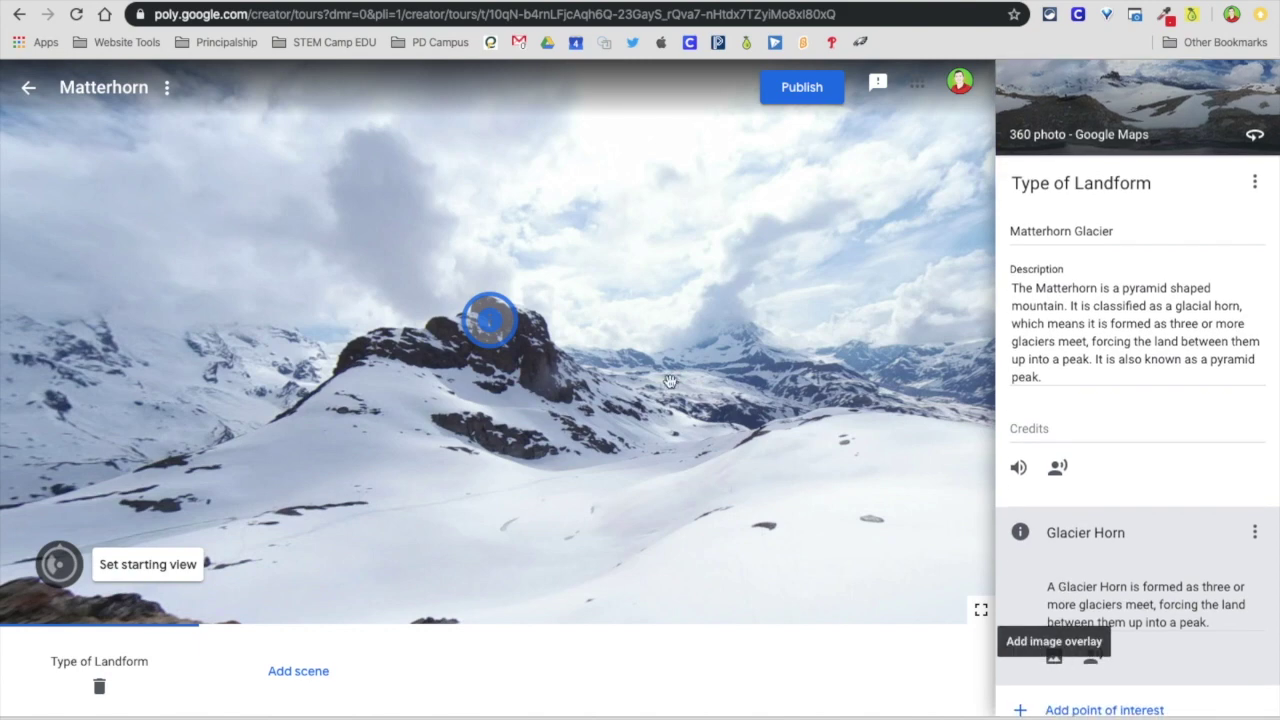
Download the Unsplash Matterhorn photo of the sunlit peak at dusk under a purple sky
key(ctrl+Tab)
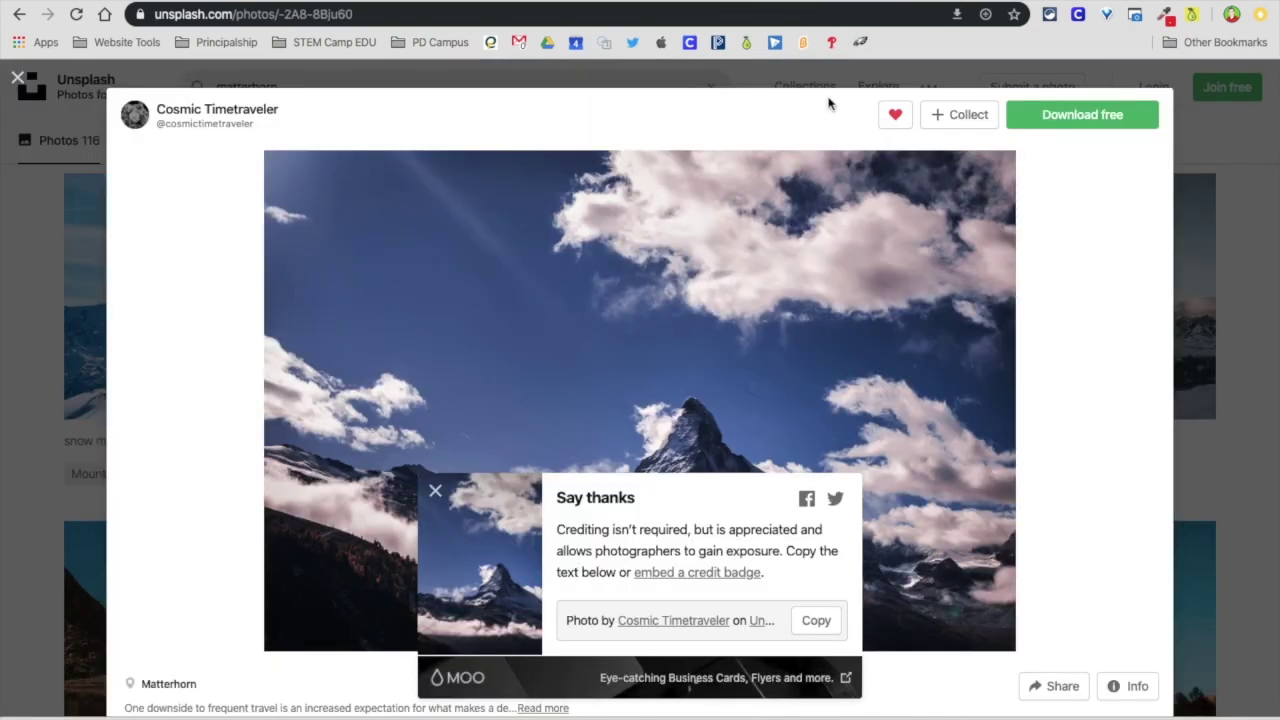
click(1247, 316)
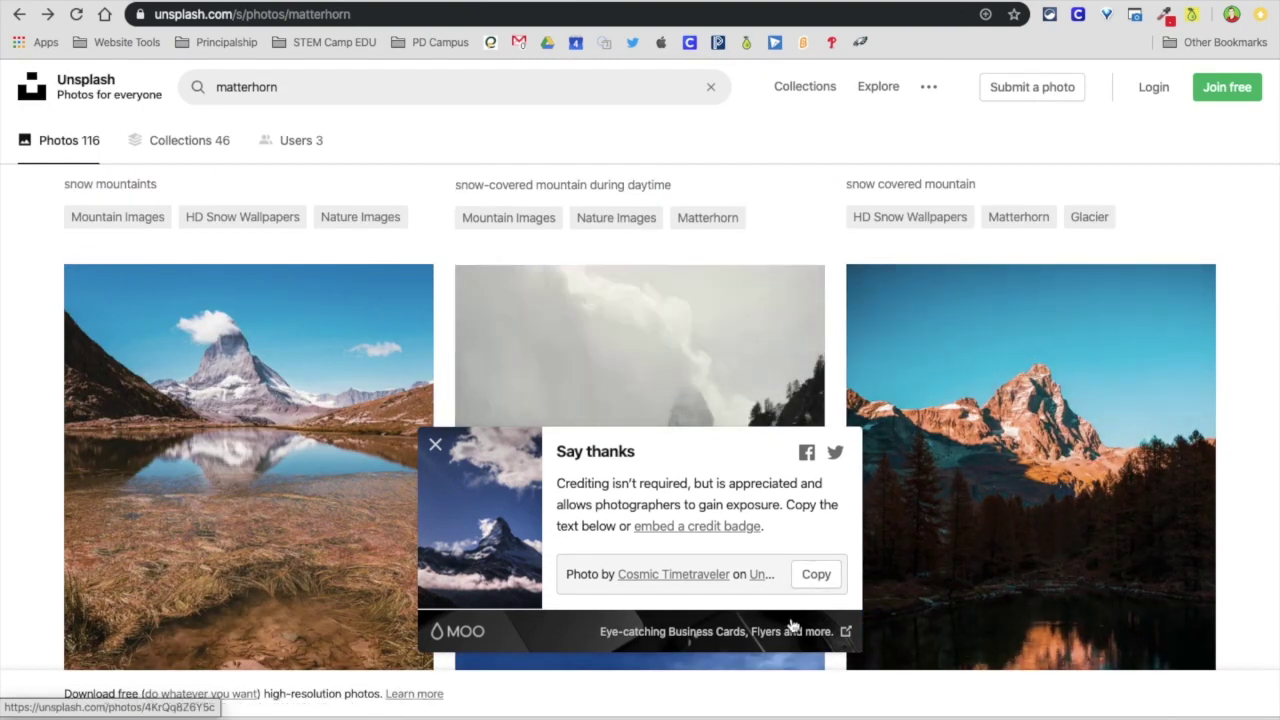
click(435, 444)
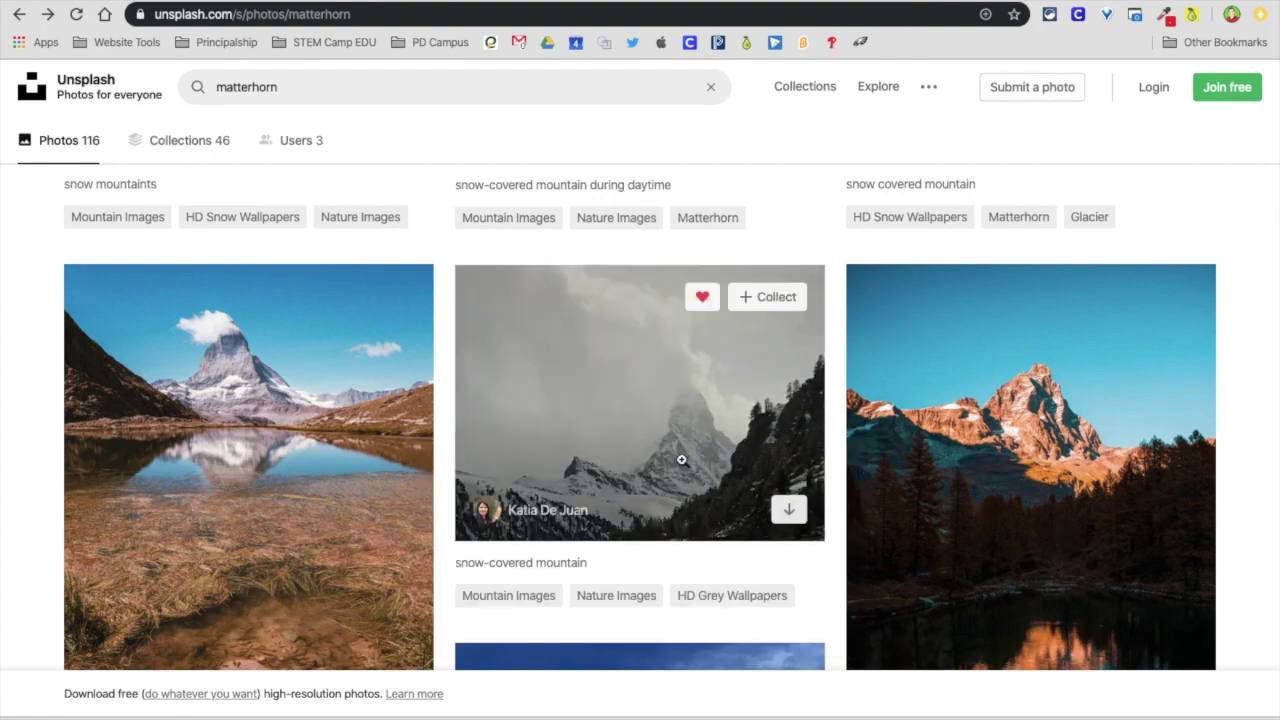
scroll(681, 460, down, 3)
scroll(681, 460, down, 2)
scroll(728, 460, down, 4)
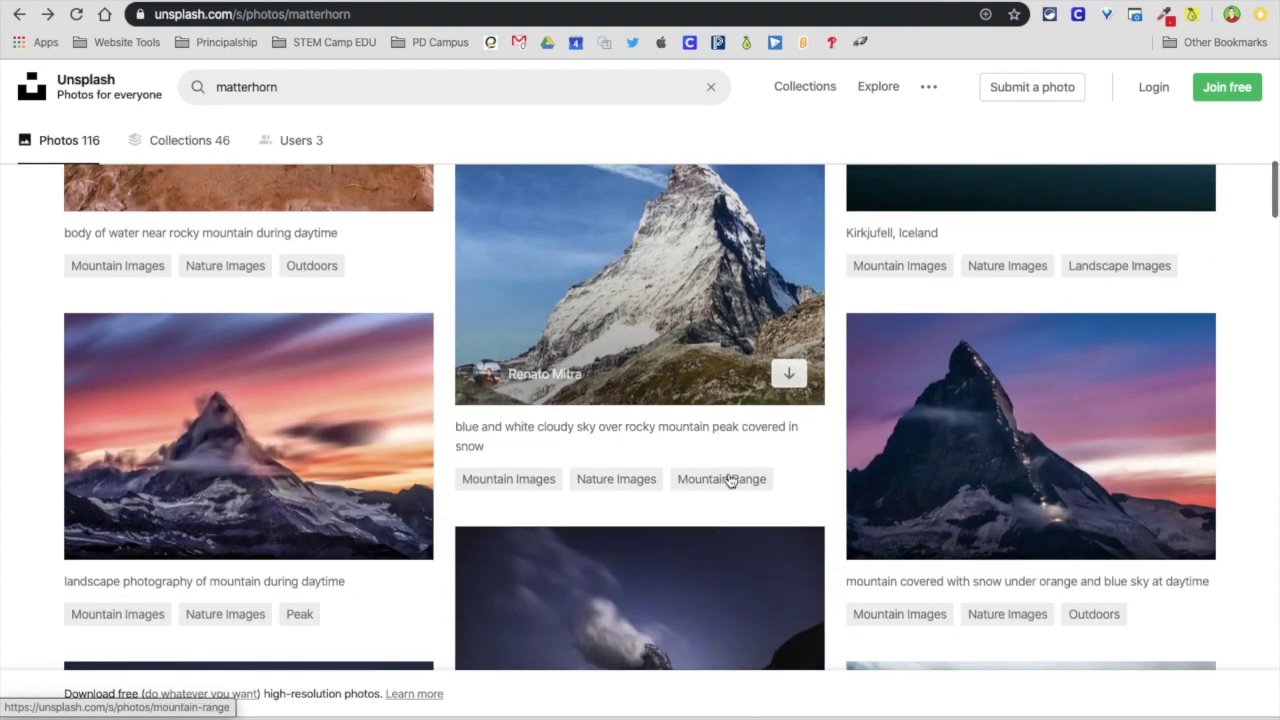
scroll(728, 473, down, 3)
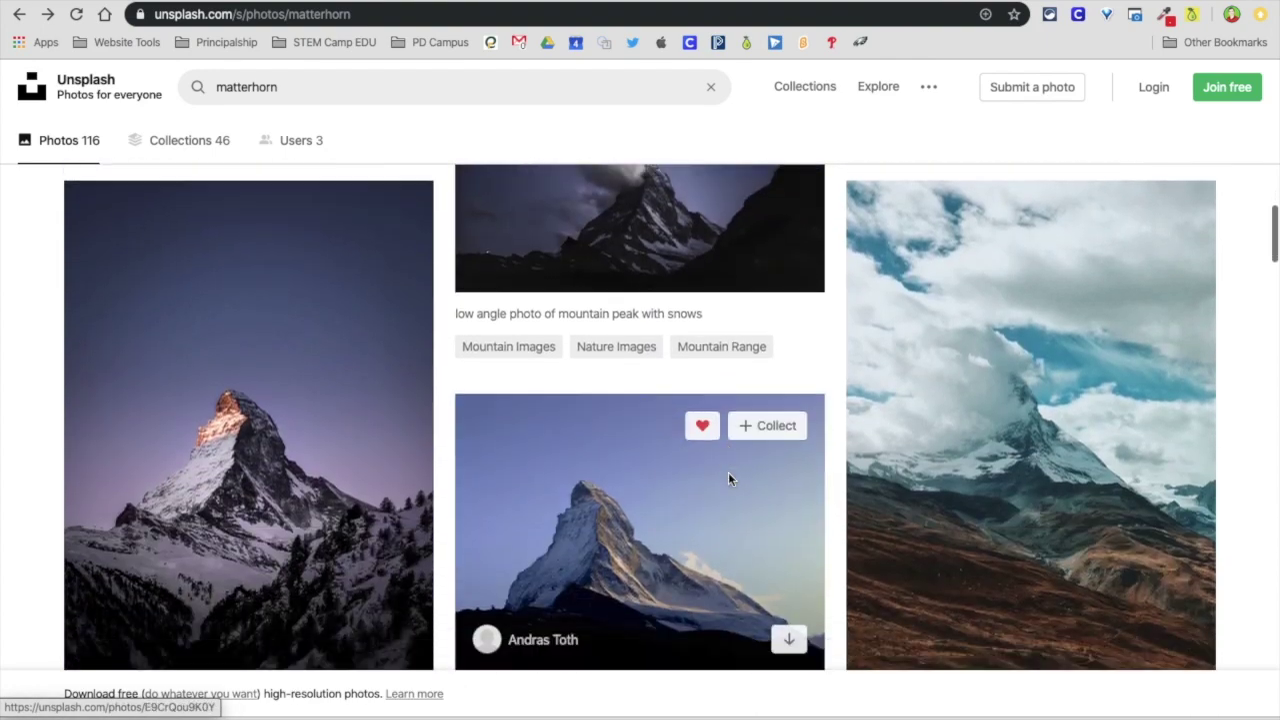
click(262, 338)
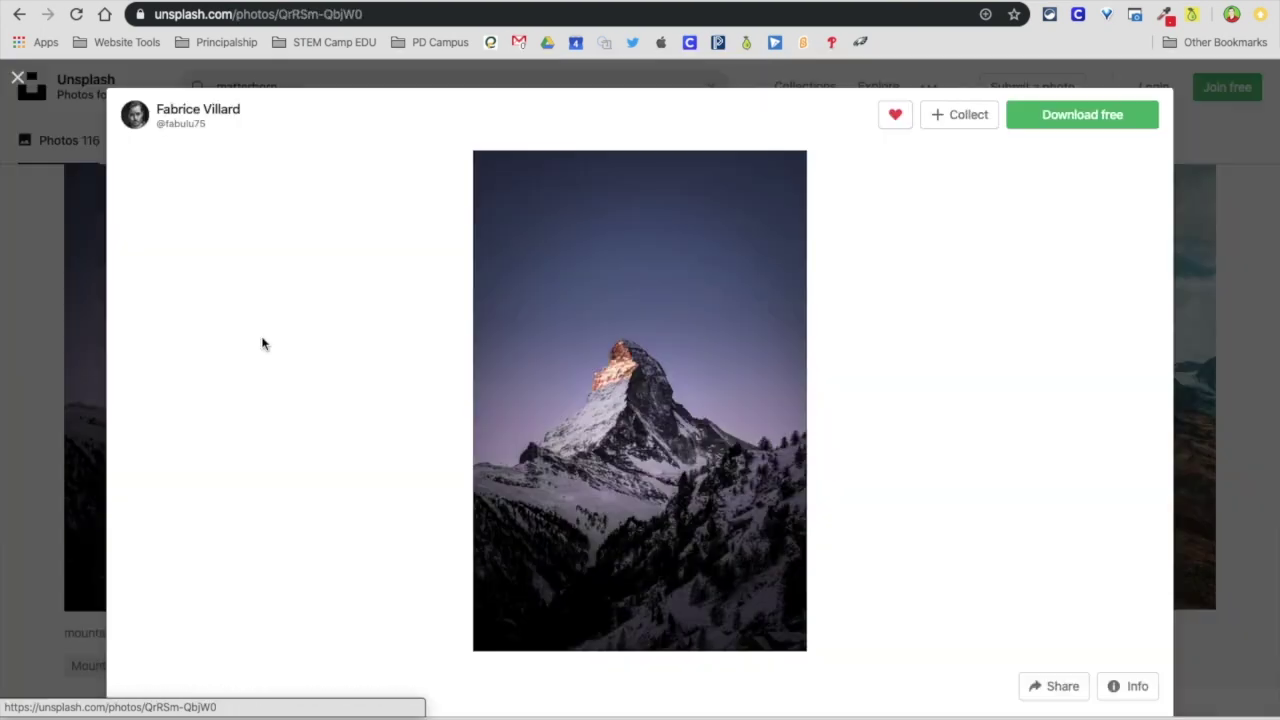
click(1117, 120)
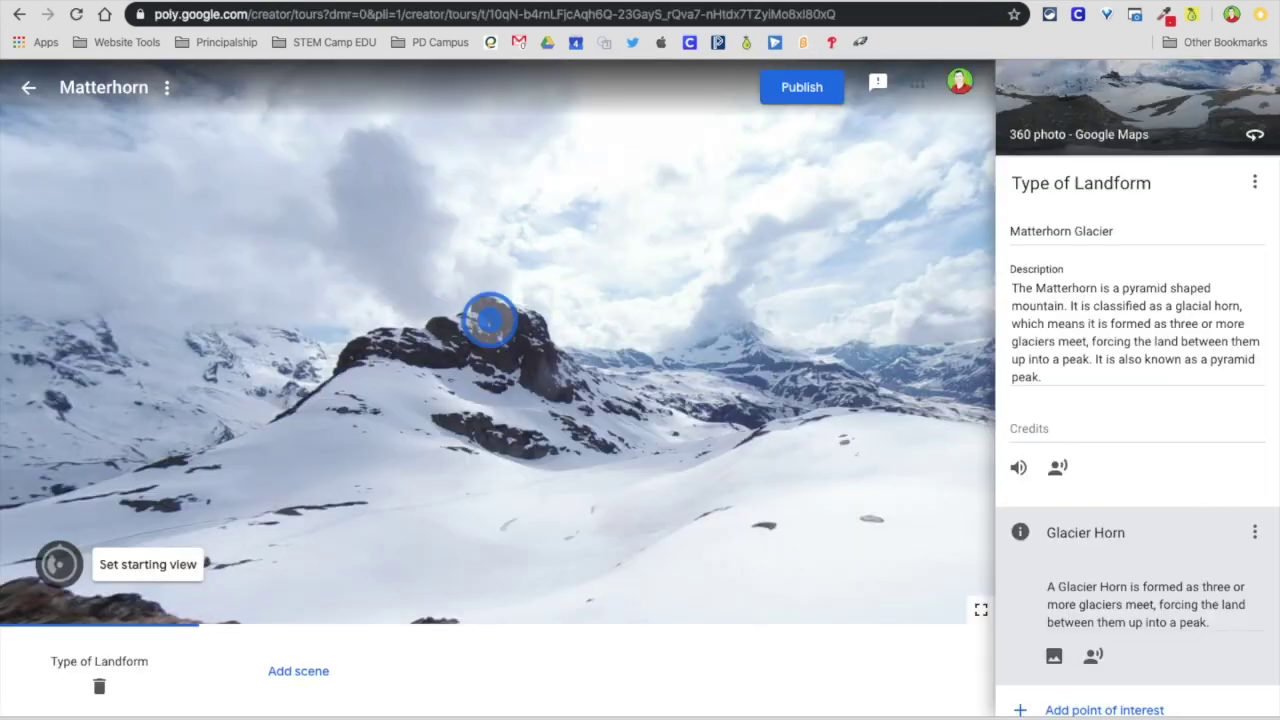
Add the dusk Matterhorn photo as Glacier Horn's image overlay, resized and set above the rocky outcrop
click(1055, 658)
drag(380, 715, 646, 429)
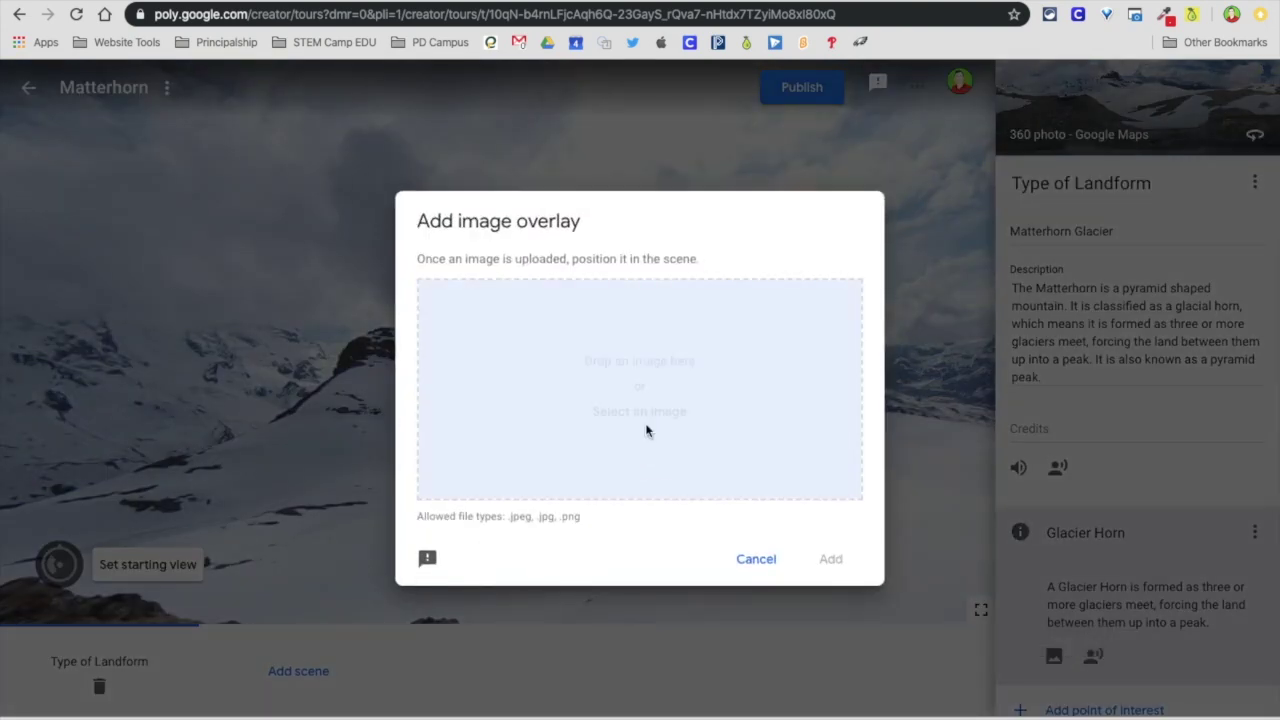
click(830, 563)
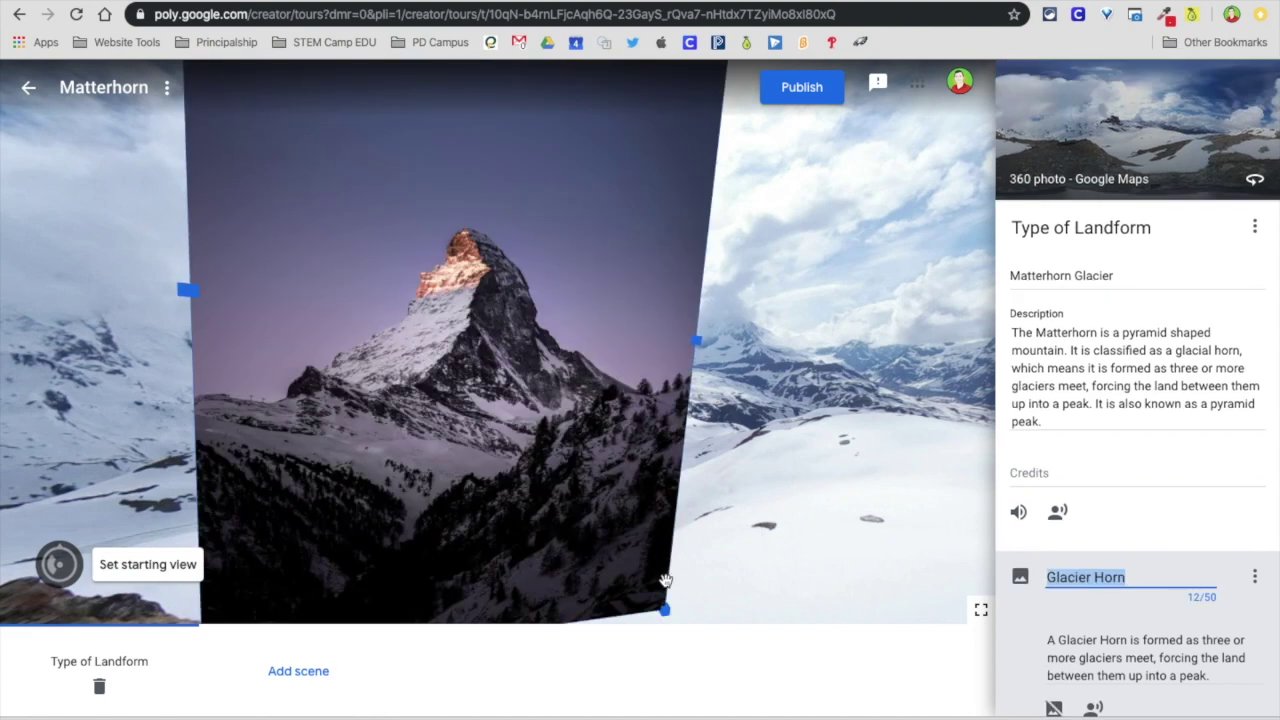
drag(665, 612, 533, 366)
mouse_move(482, 318)
mouse_down()
mouse_move(602, 327)
mouse_move(495, 330)
mouse_up()
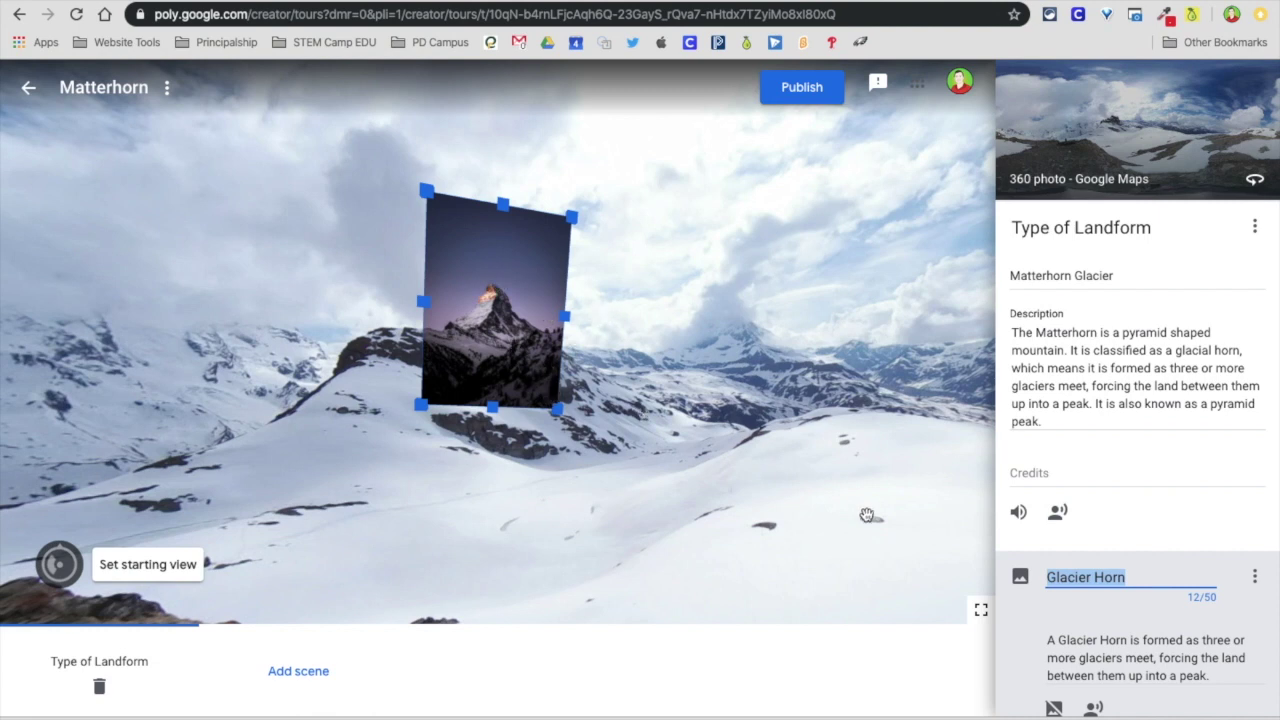
click(1129, 658)
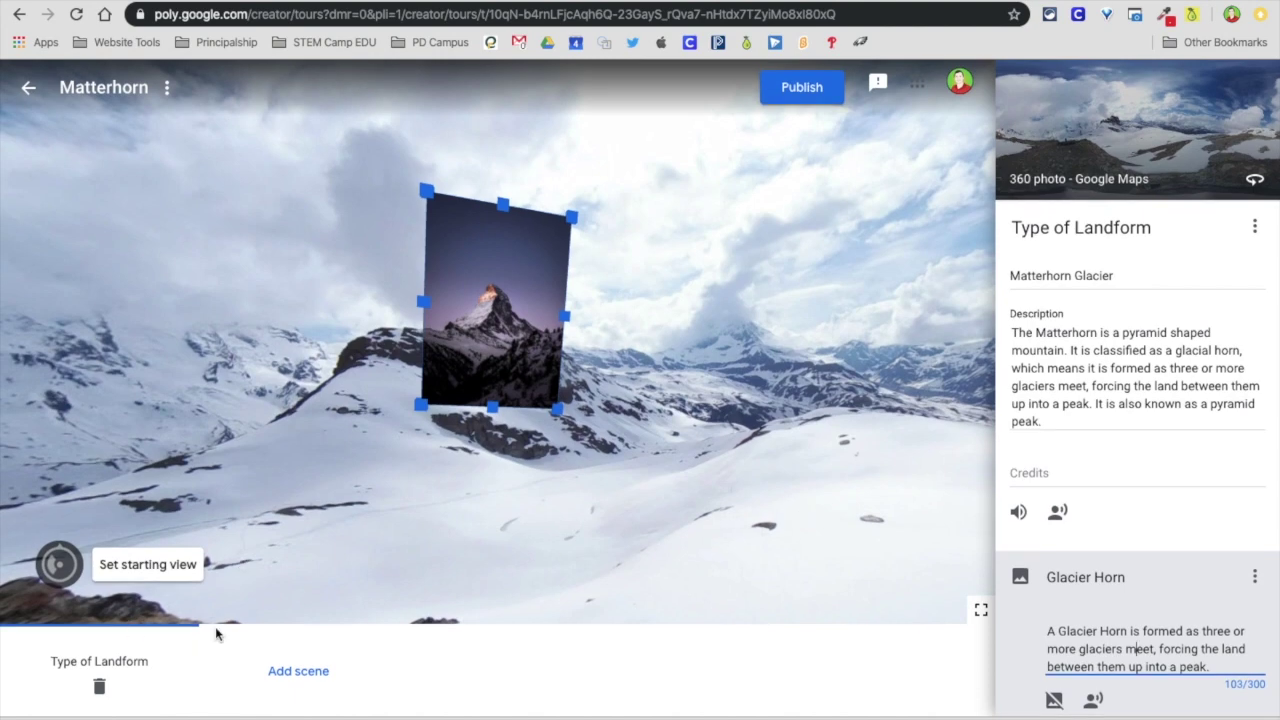
Add a scene at Matterhorn, Switzerland and preview a Street View panorama of the snowy cliffs
click(313, 675)
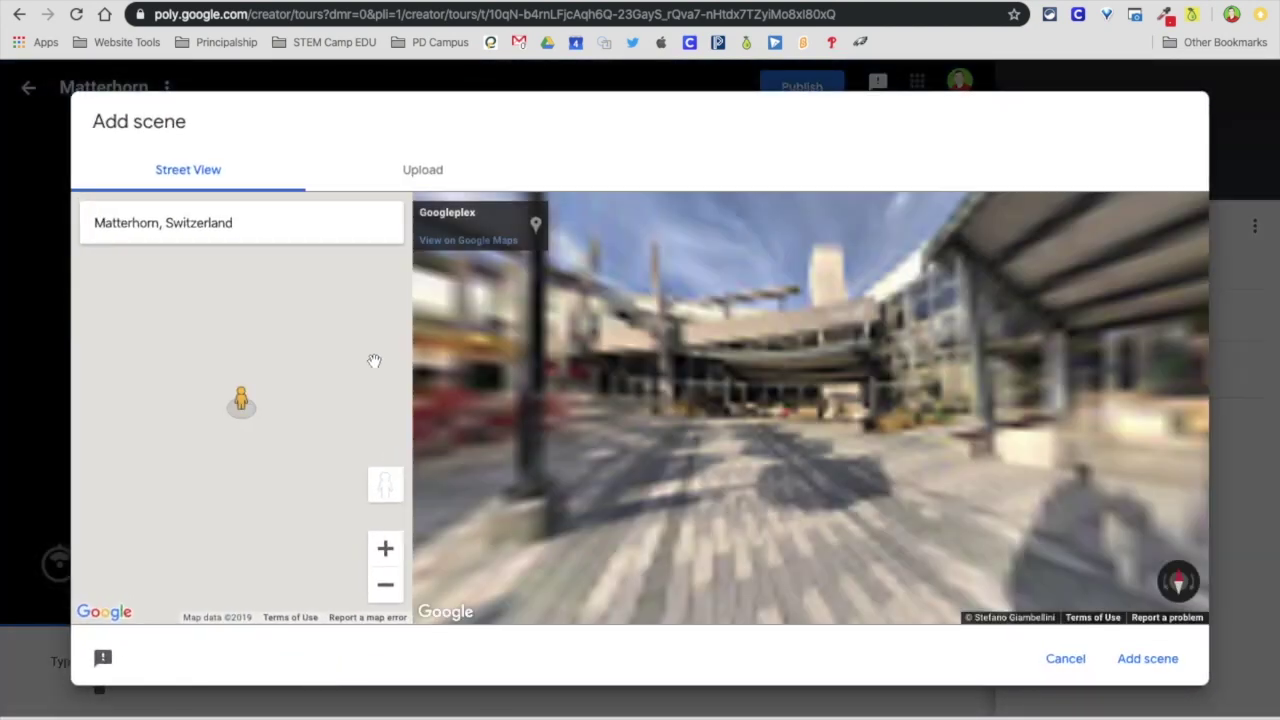
key(BackSpace)
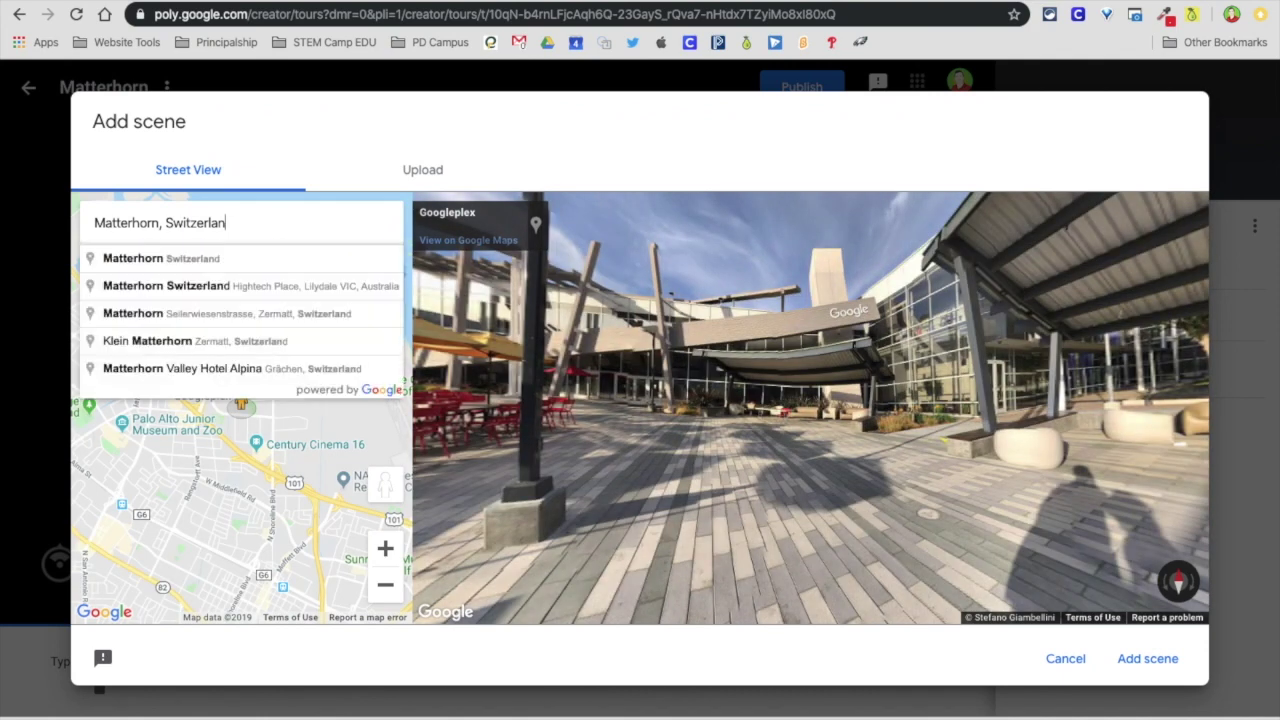
click(200, 258)
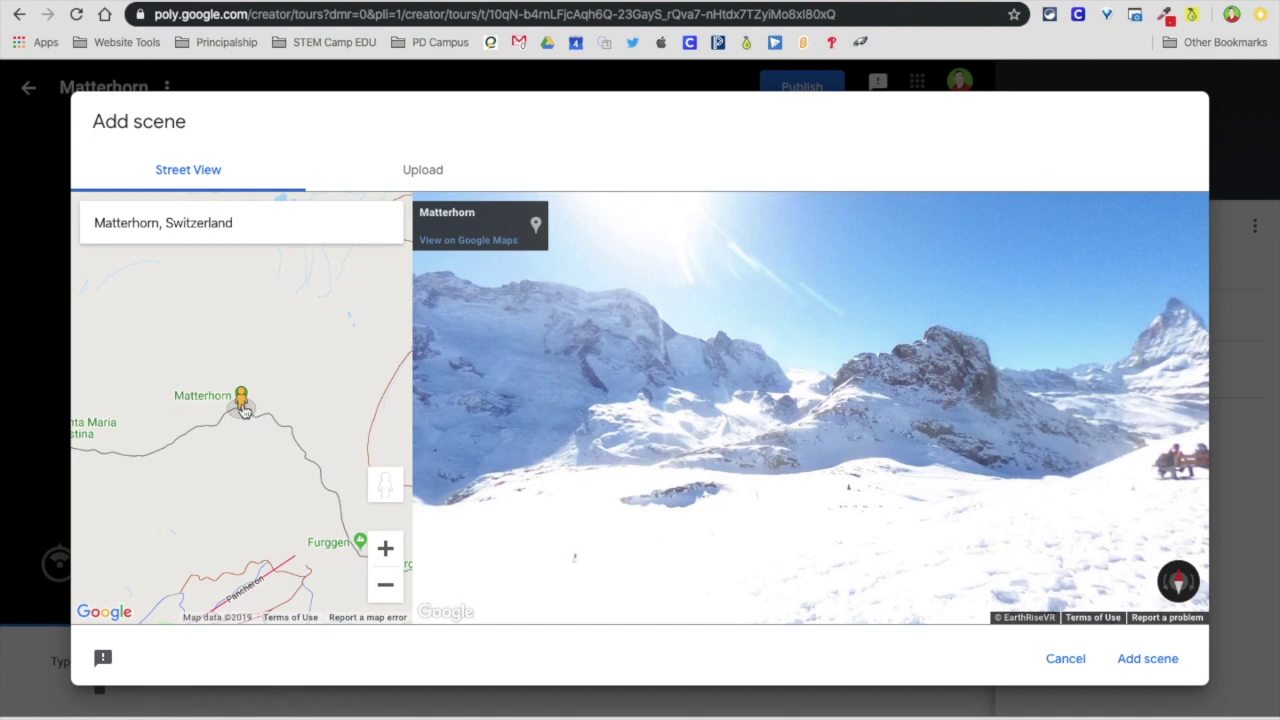
drag(241, 411, 199, 424)
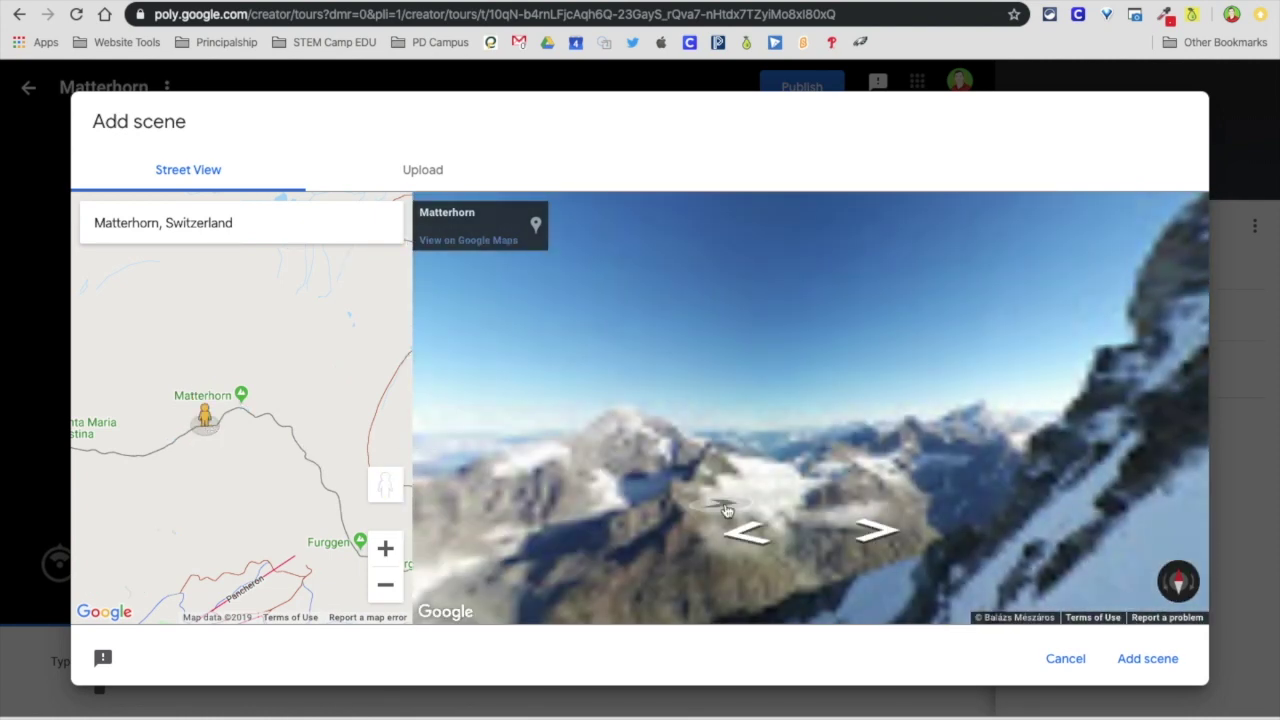
click(879, 538)
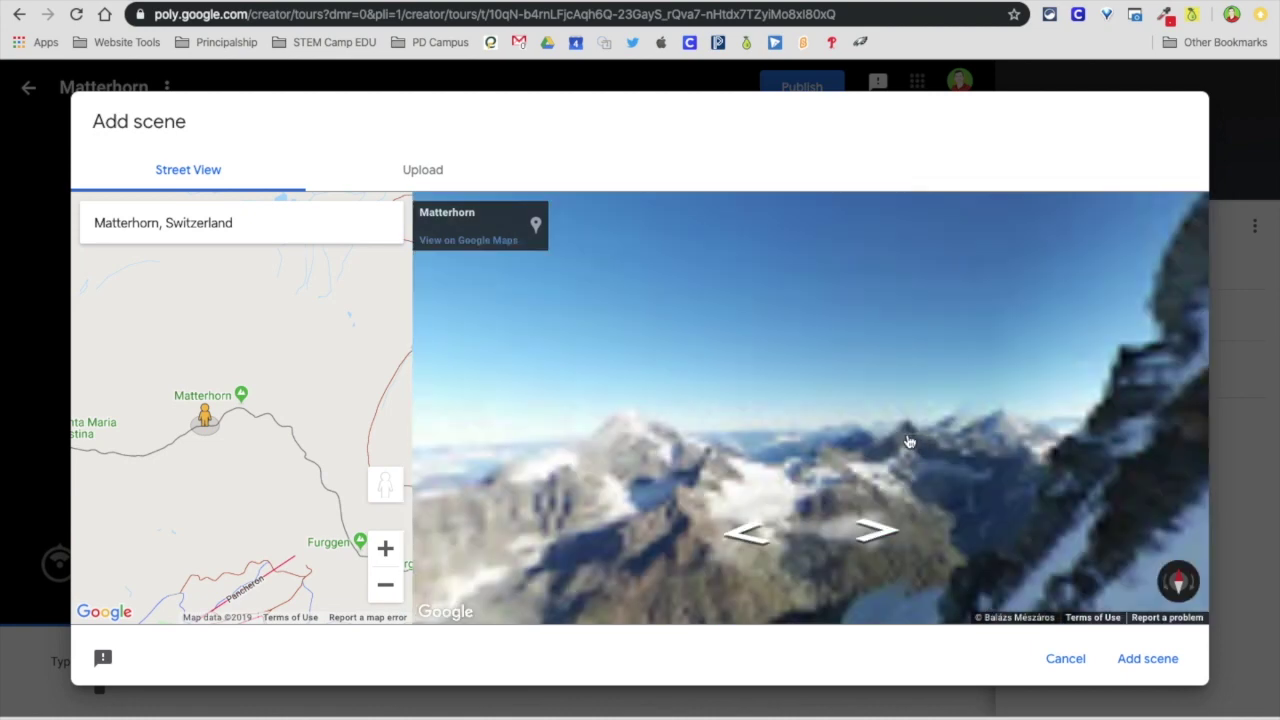
drag(909, 441, 614, 486)
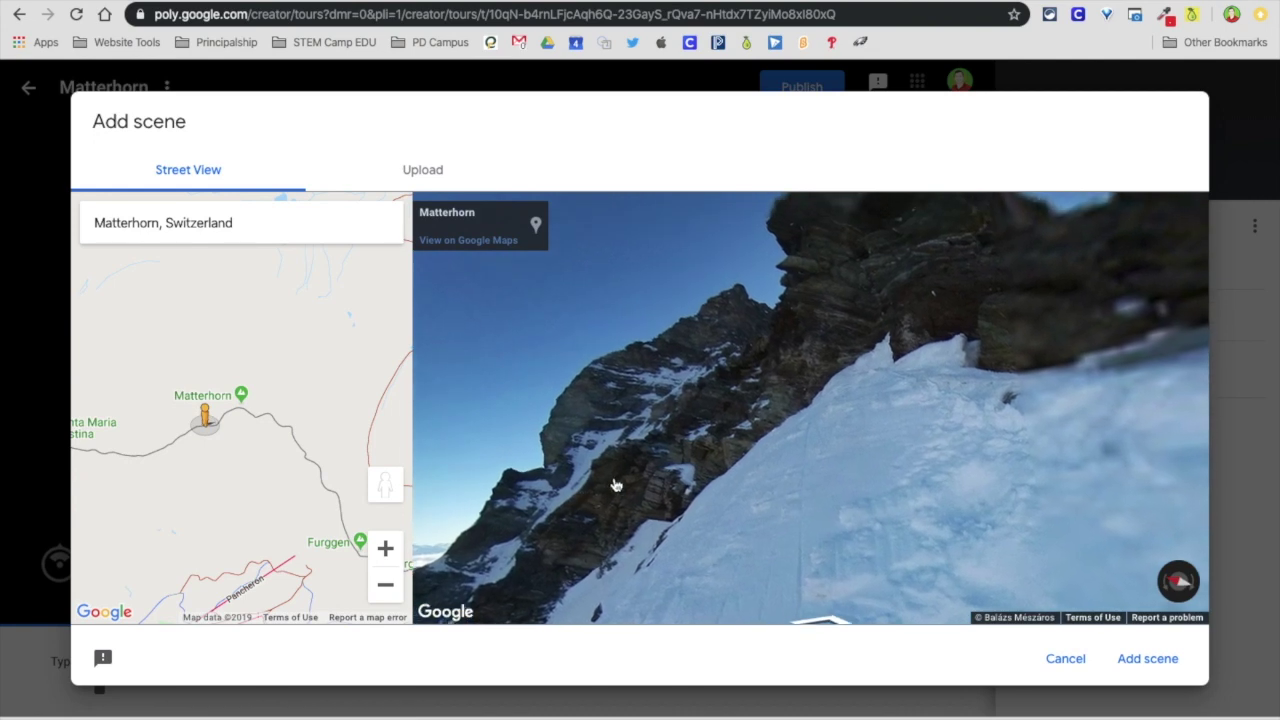
drag(808, 423, 940, 330)
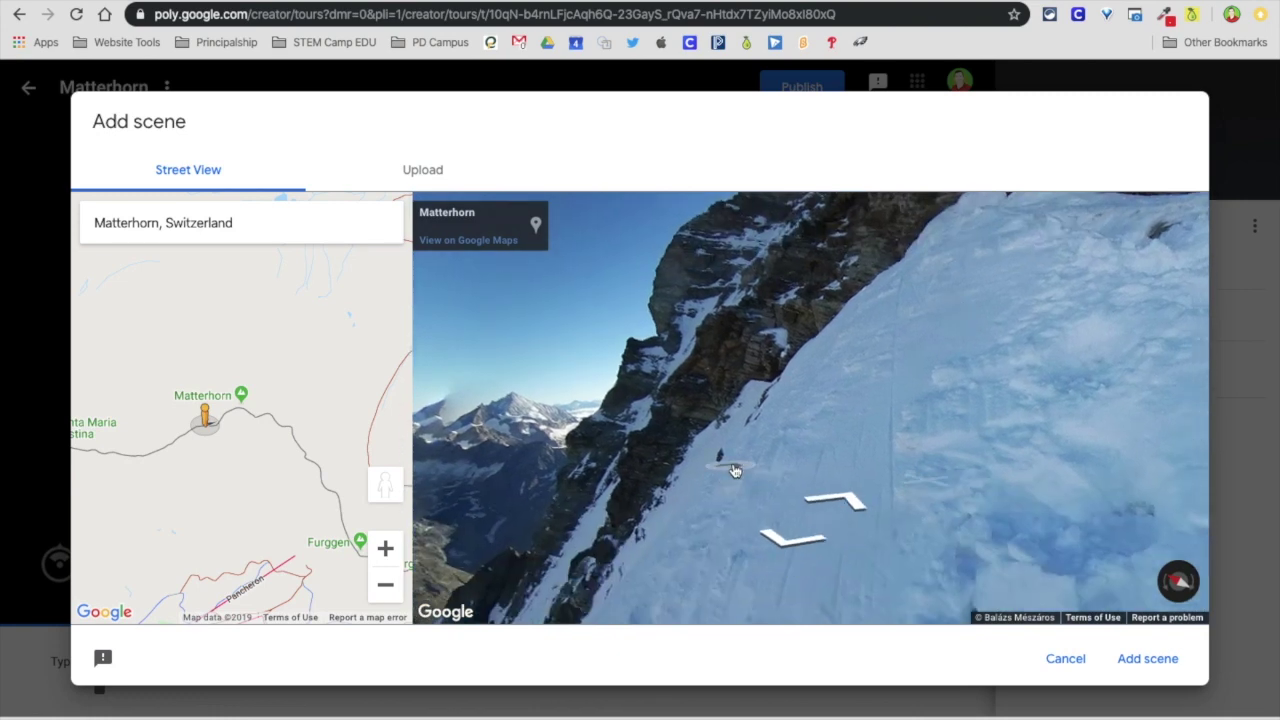